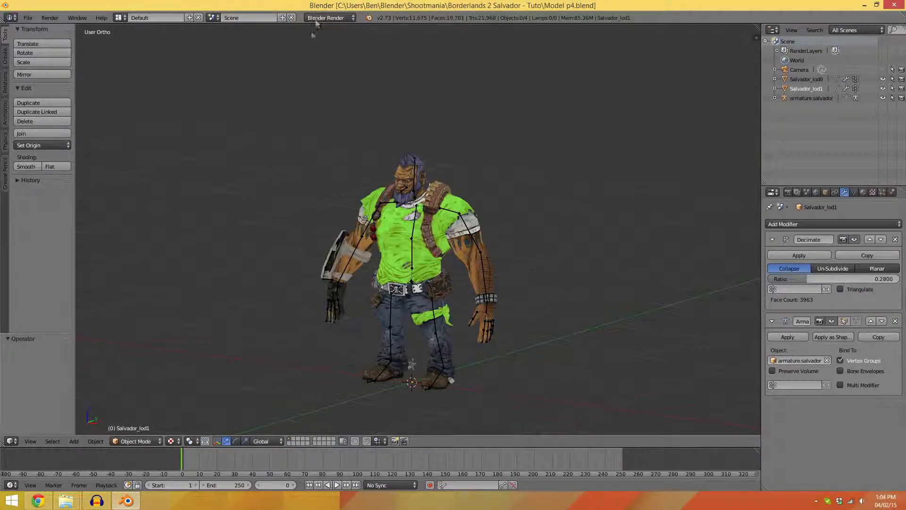
Select both Salvador meshes, Salvador_lod0 and Salvador_lod1, together with armature.salvador.
scroll(478, 299, "up", 1)
middle_click_drag(477, 299, 474, 338)
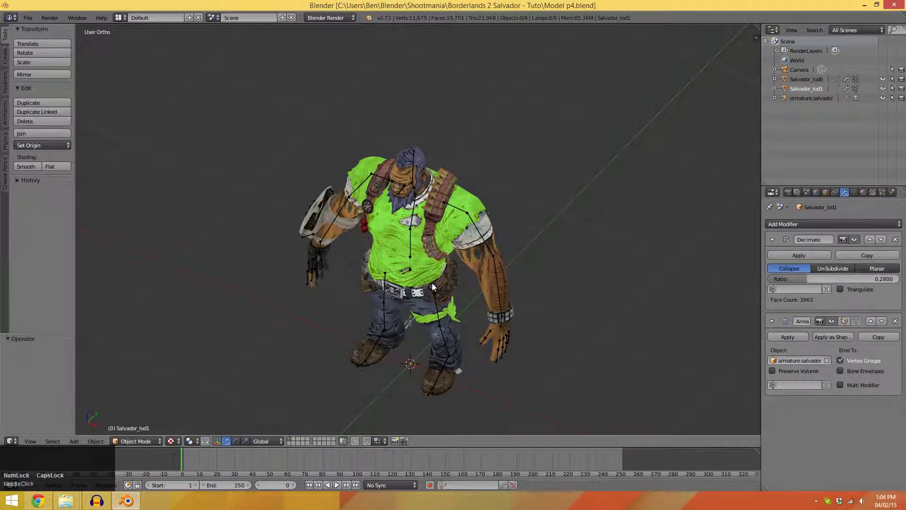
middle_click_drag(430, 298, 427, 276, "shift")
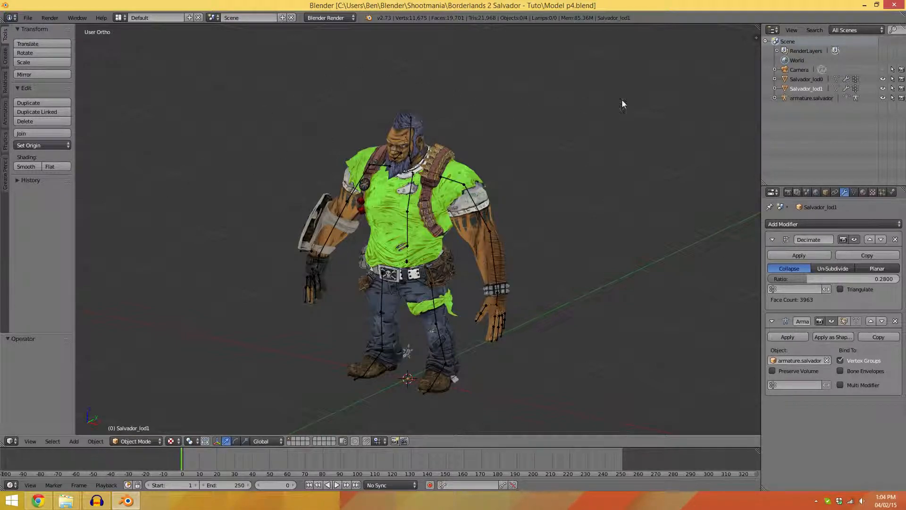
left_click(812, 81)
left_click(804, 90, "shift")
left_click(804, 99, "shift")
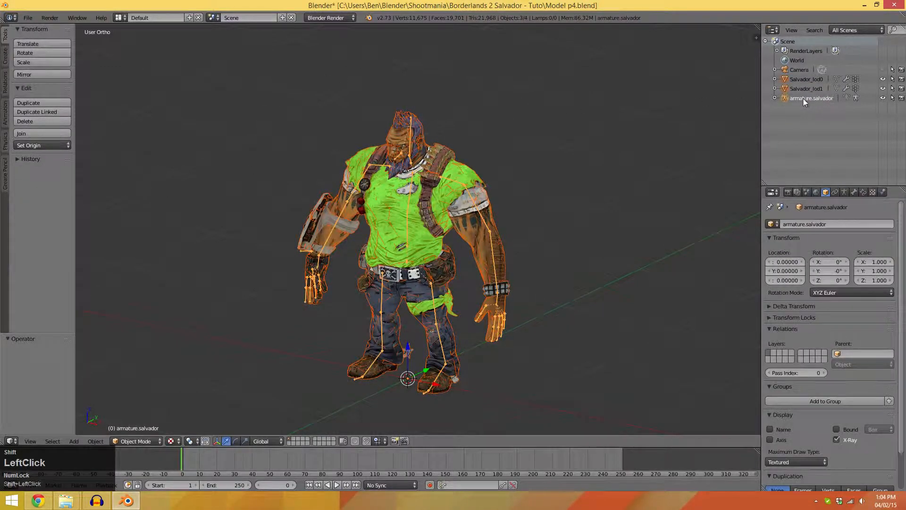
Set up an FBX export using version FBX 6.1 ASCII, selected objects only, and a scale of 100.
left_click(28, 17)
mouse_move(53, 191)
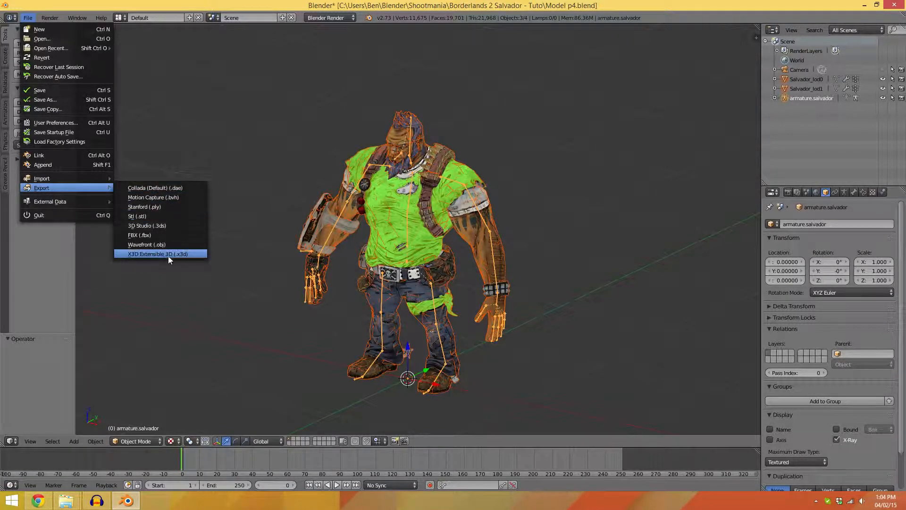
left_click(153, 235)
left_click(55, 372)
left_click(62, 356)
left_click(41, 393)
type("100")
key("Return")
left_click(28, 381)
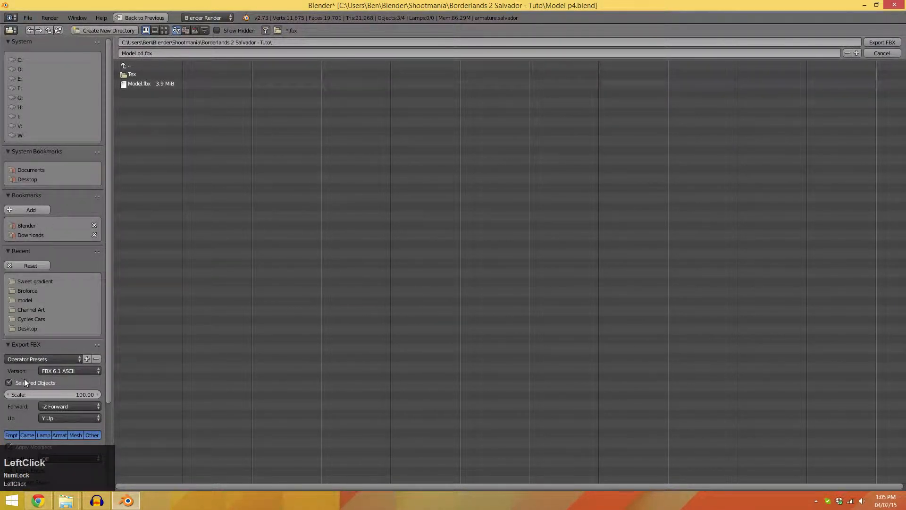
Export the selection over the existing Model.fbx and save the Blender project over its current file.
left_click(140, 86)
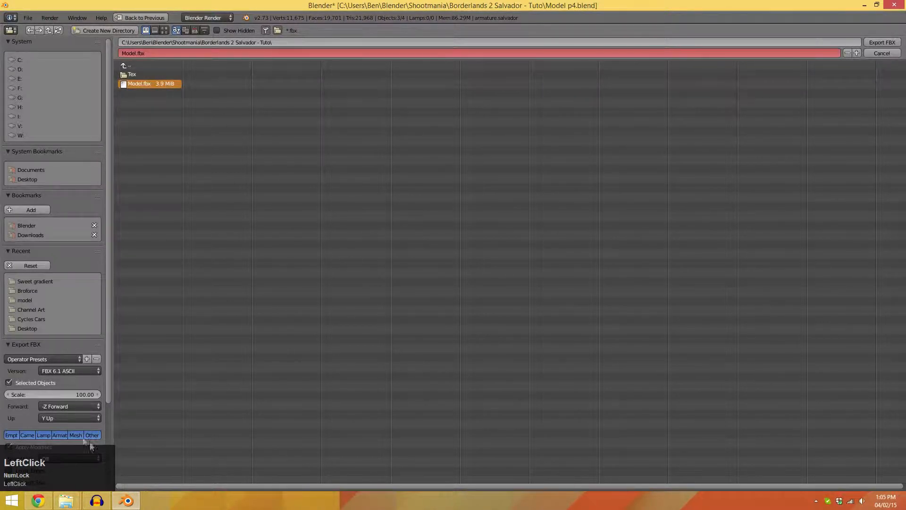
scroll(63, 414, "down", 5)
scroll(59, 417, "up", 5)
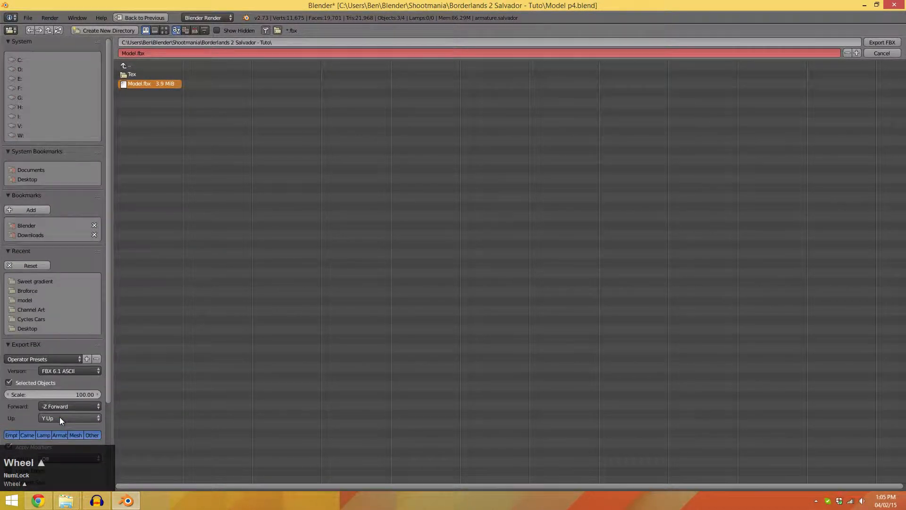
left_click(875, 41)
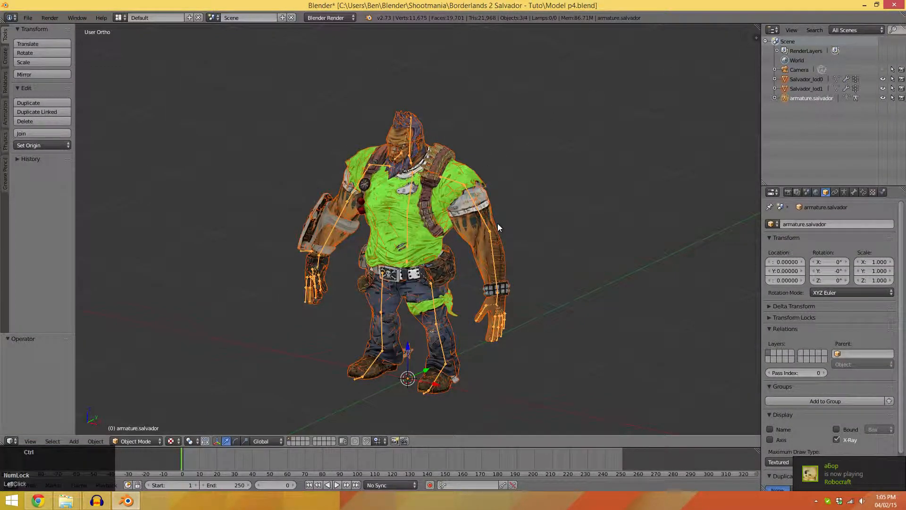
key("ctrl+s")
left_click(497, 223)
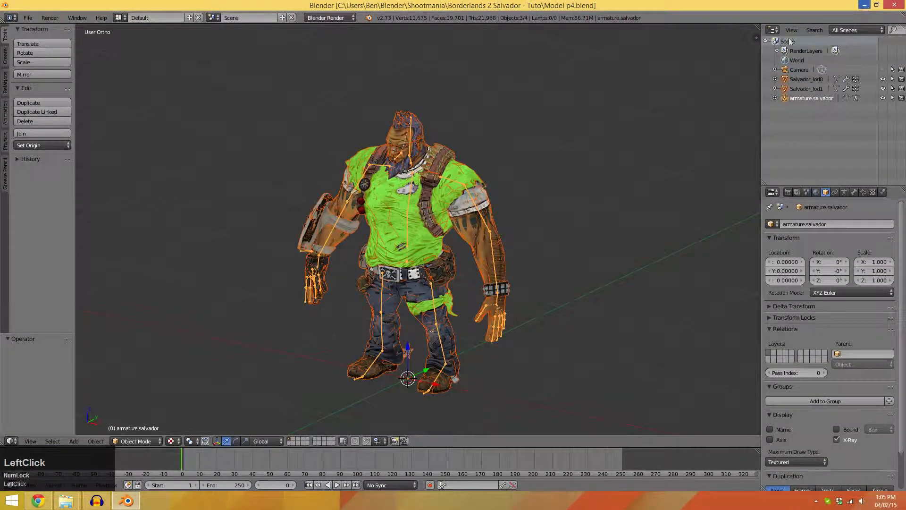
Switch to the Borderlands 2 Salvador - Tuto folder, open Model.fbx in MotionBuilder, and dismiss the startup movies window.
left_click(864, 4)
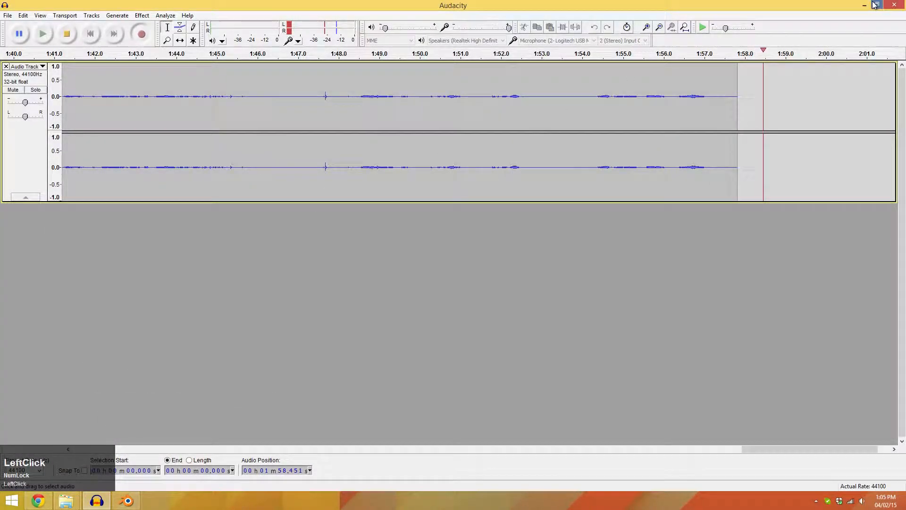
left_click(864, 4)
left_click(388, 292)
right_click(390, 288)
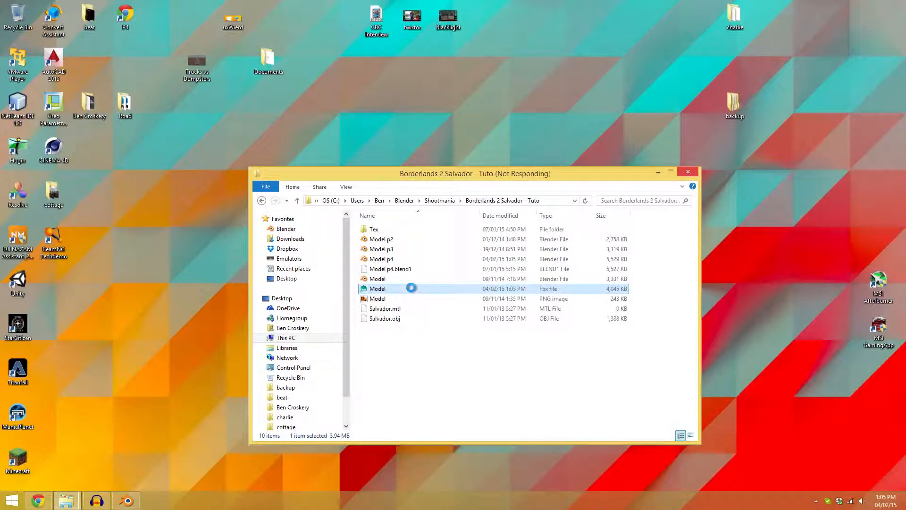
left_click(442, 376)
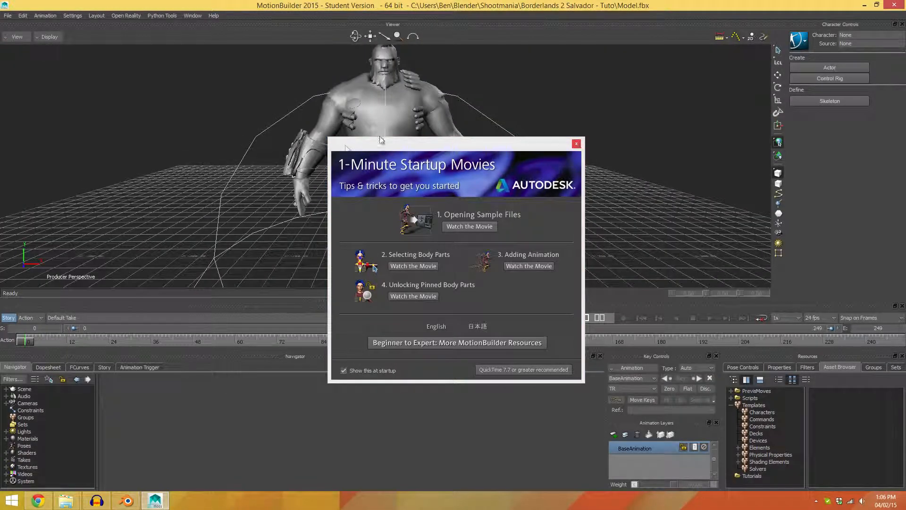
left_click(577, 143)
Delete the Salvador body meshes from the scene, keeping only the skeleton.
left_click(404, 142)
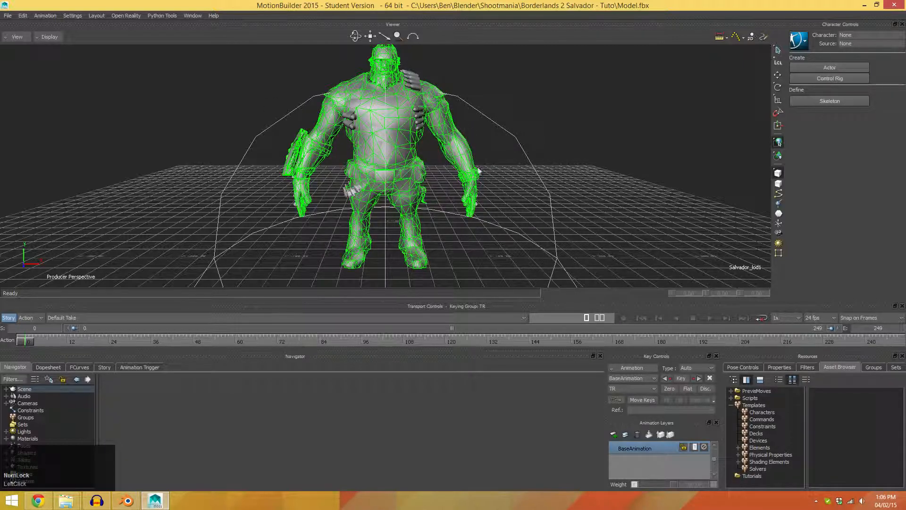
left_click(401, 162)
left_click(397, 137)
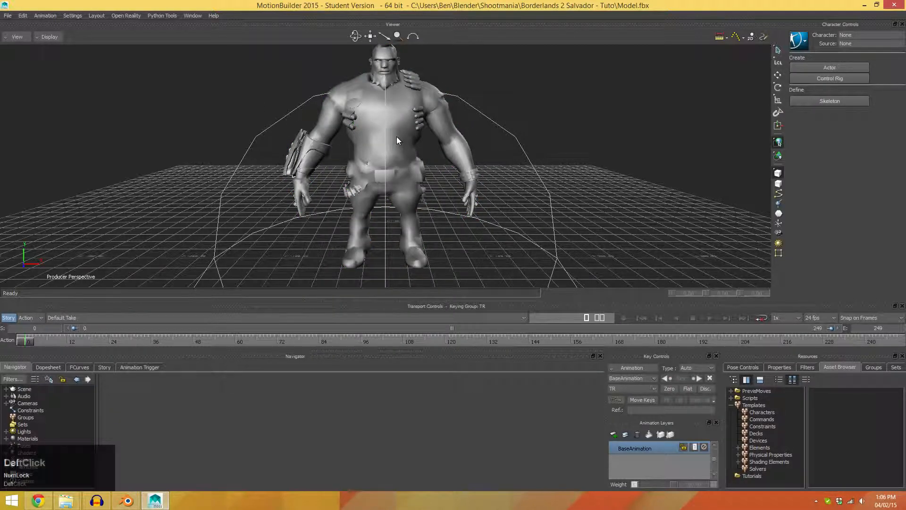
key("Delete")
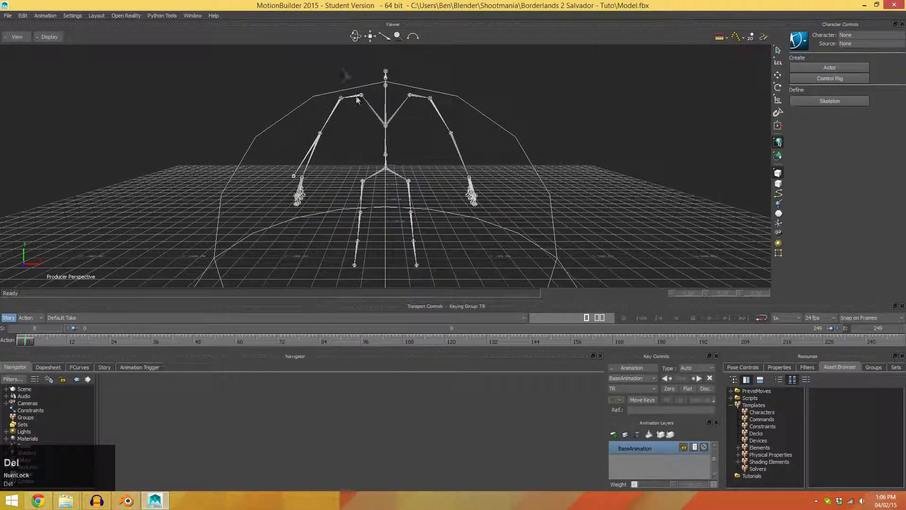
Select all branches of armature_salvador and define a skeleton for a new character.
left_click(7, 390)
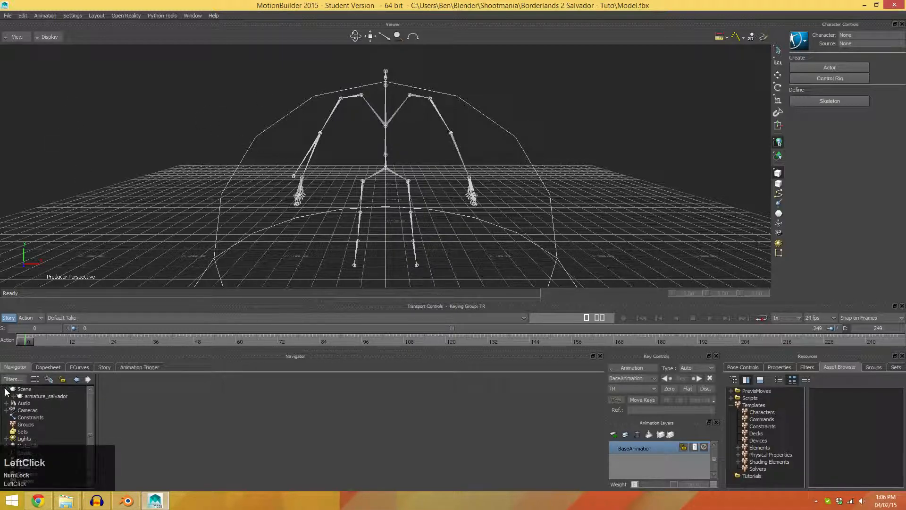
right_click(36, 394)
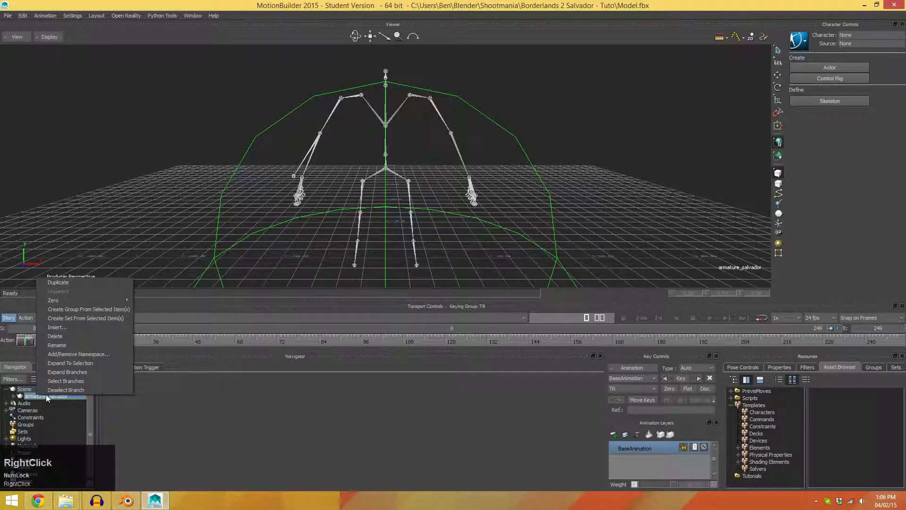
left_click(60, 380)
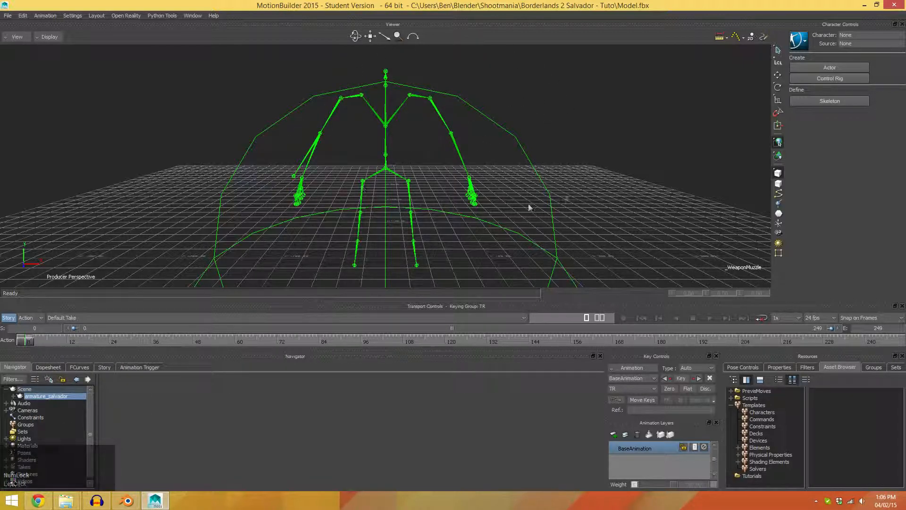
left_click(825, 101)
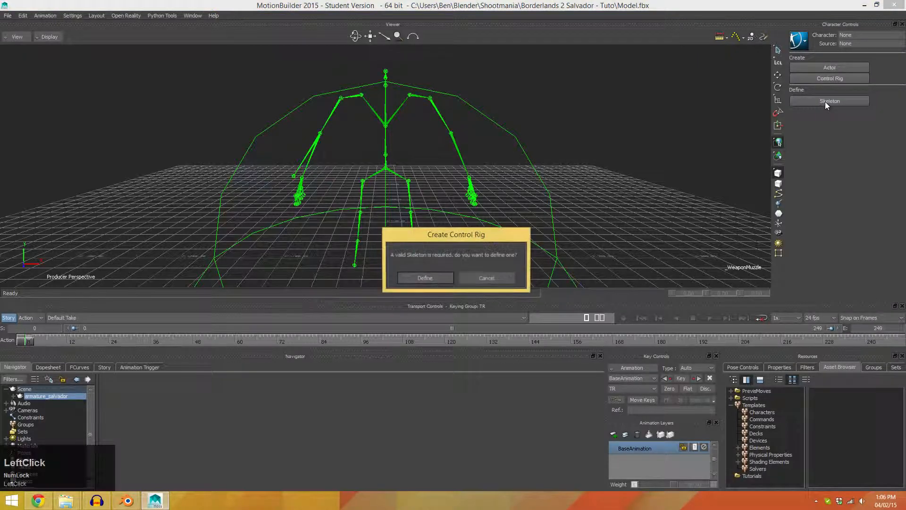
left_click(422, 278)
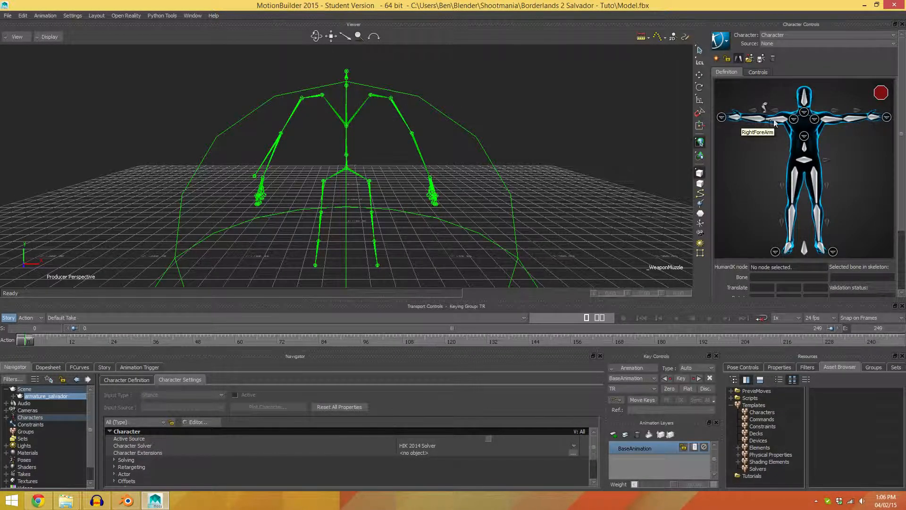
Load the HIK skeleton definition template, matching only the selected bones.
left_click(751, 59)
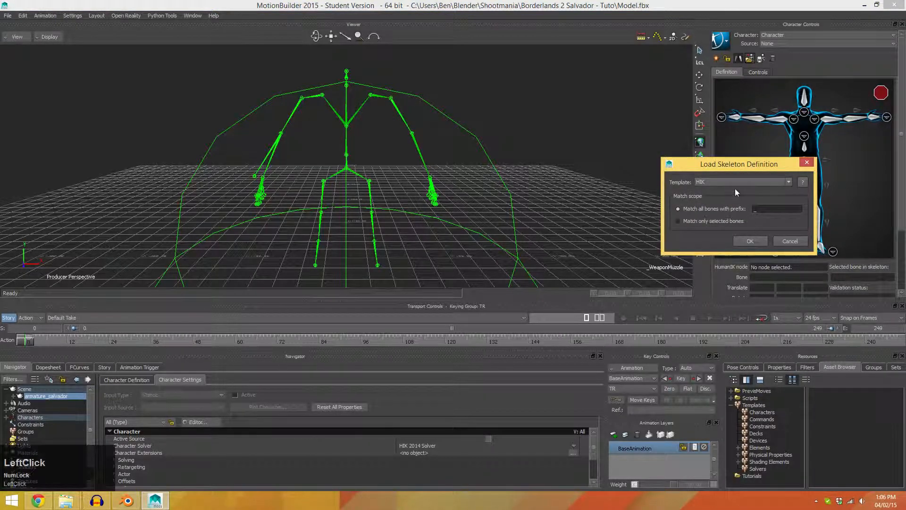
left_click(703, 221)
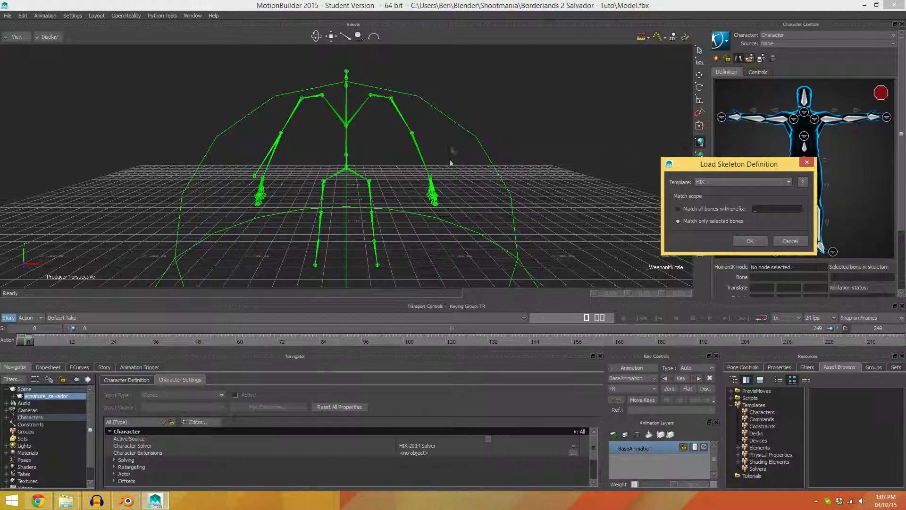
left_click(739, 243)
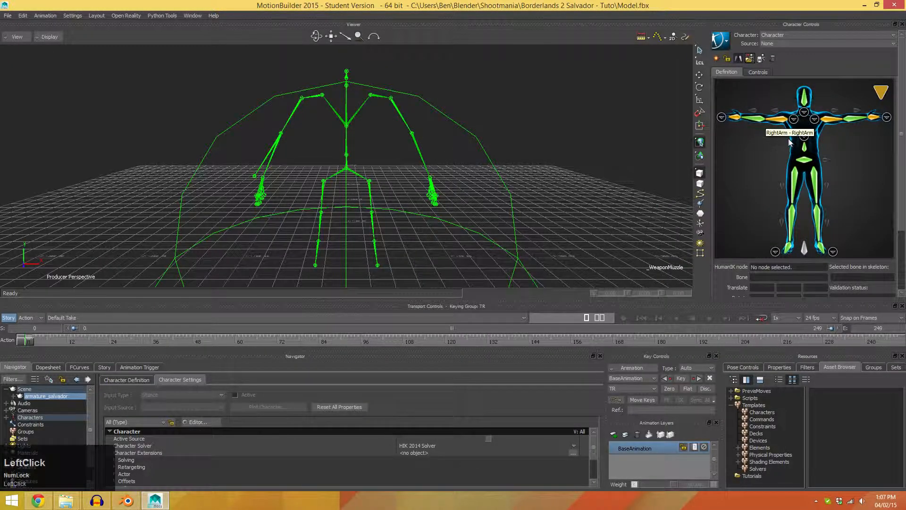
mouse_move(881, 93)
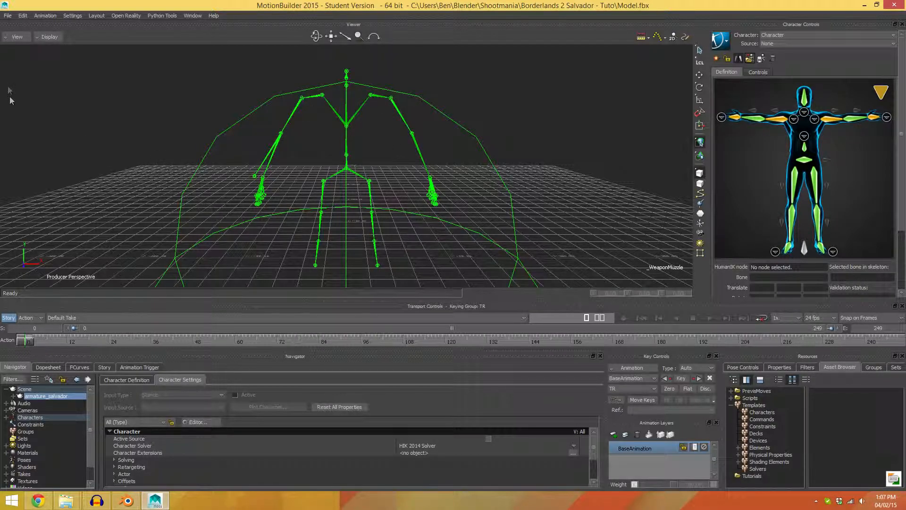
Set the character's source to Control Rig and create an FK/IK rig.
left_click(781, 41)
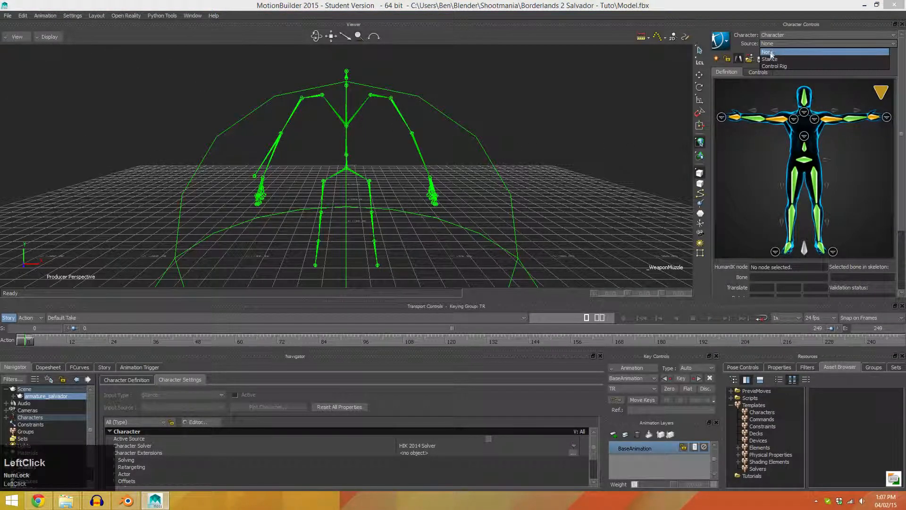
left_click(779, 65)
left_click(412, 278)
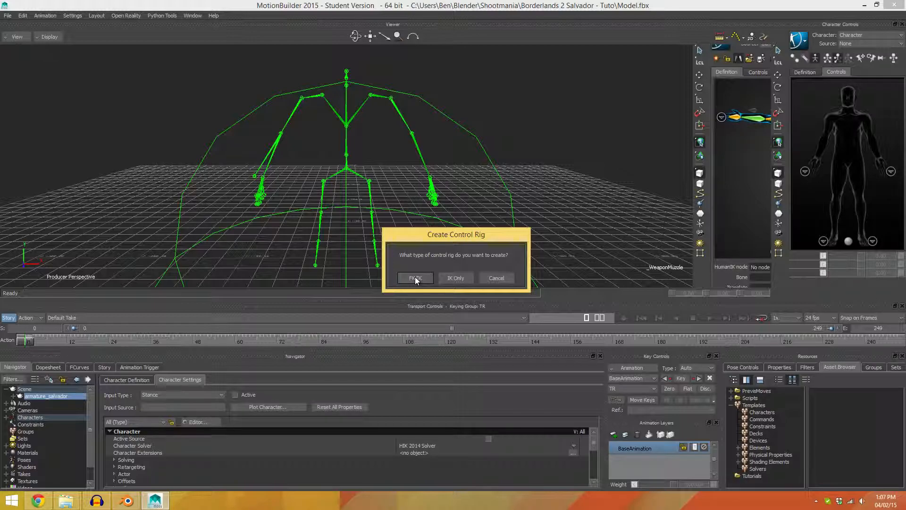
left_click(416, 279)
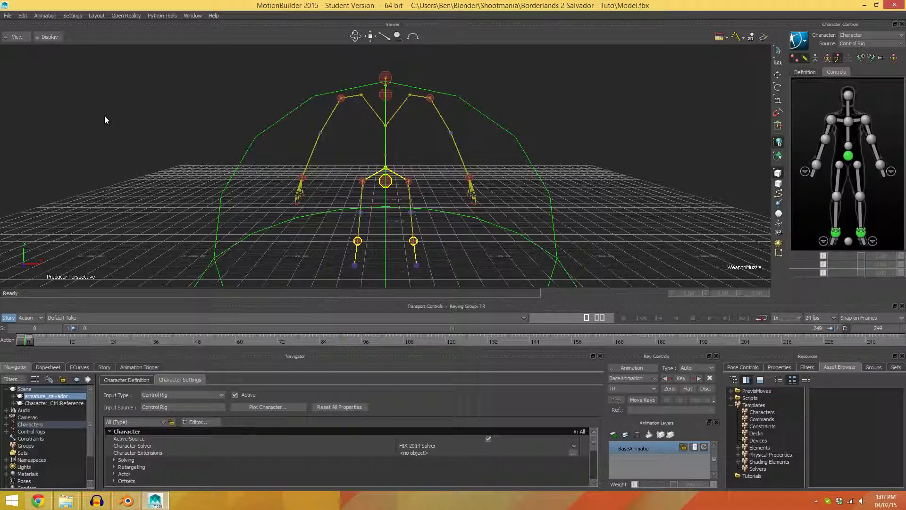
Merge AnimSetChar from the StormMan folder into the scene, applying a namespace based on the file name.
left_click(7, 16)
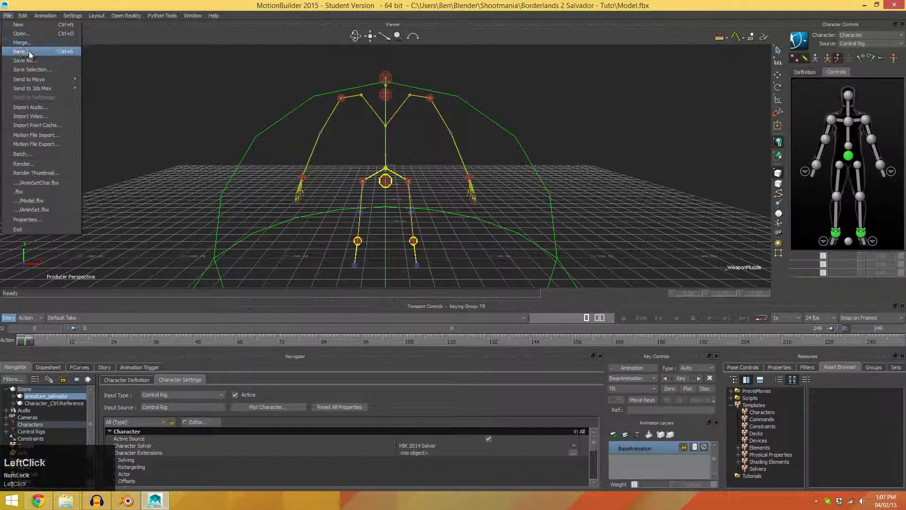
left_click(31, 43)
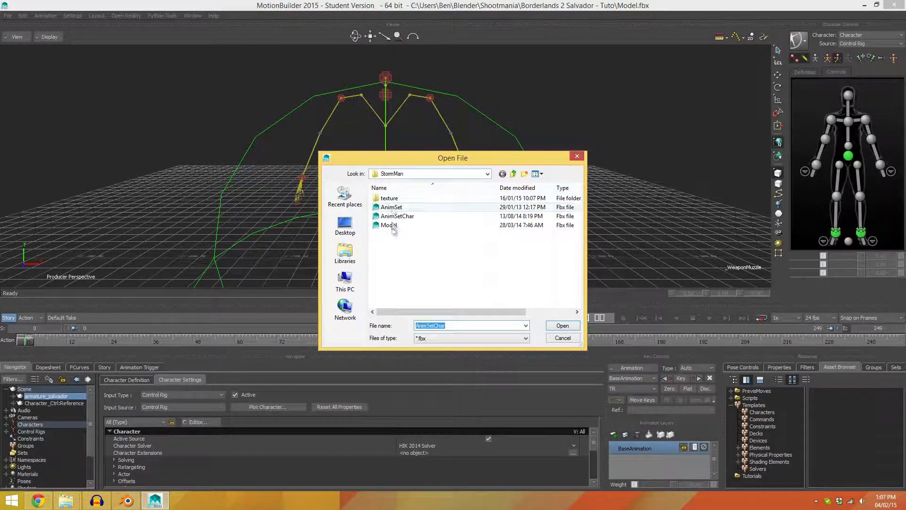
left_click(410, 217)
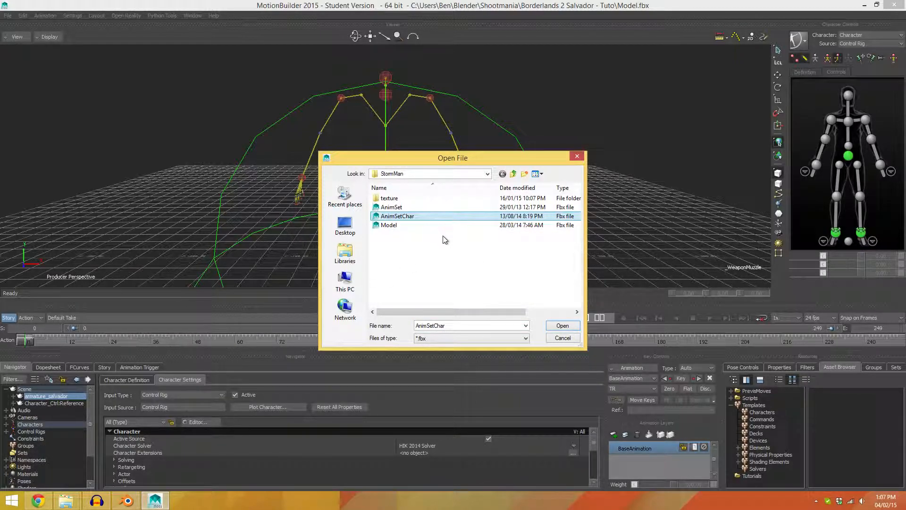
left_click(557, 327)
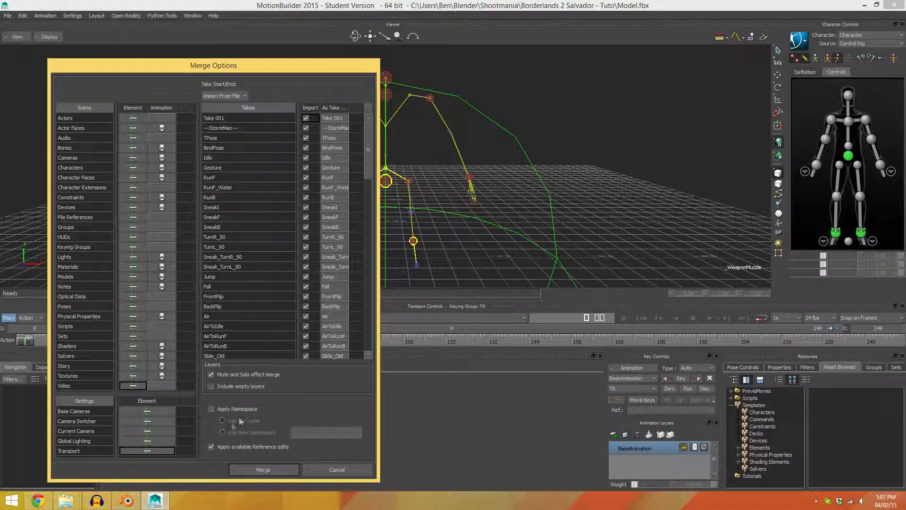
left_click(212, 409)
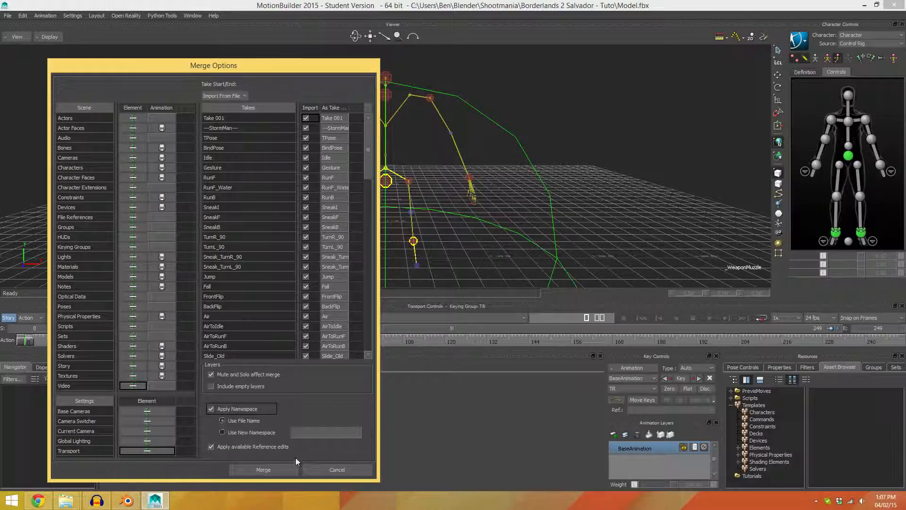
left_click(269, 469)
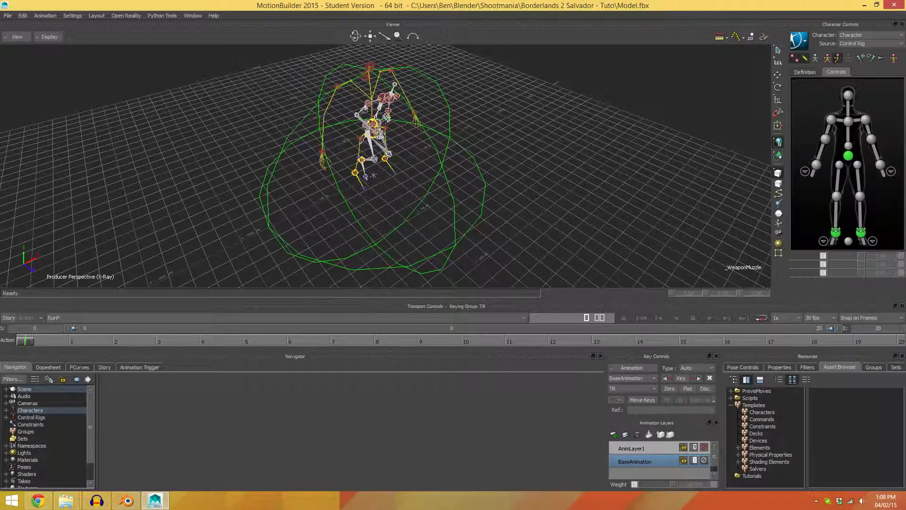
middle_click(474, 221, "alt")
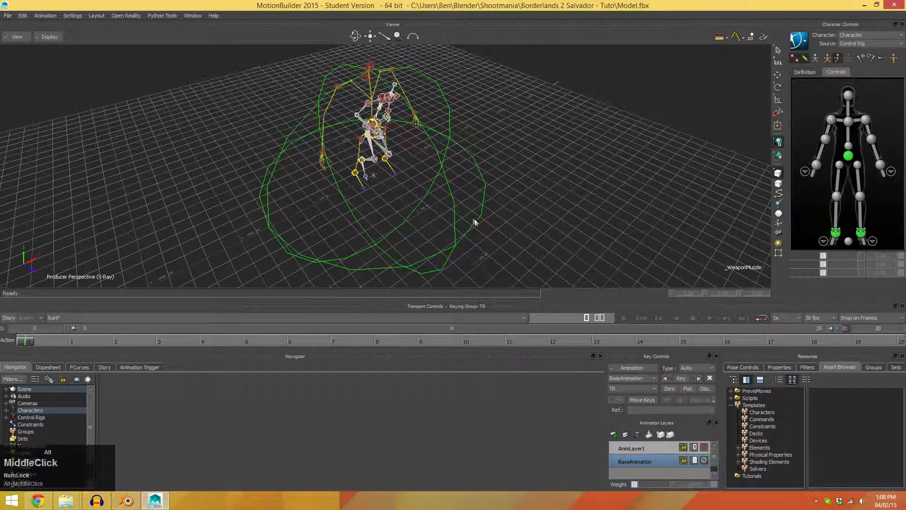
left_click(490, 202, "alt")
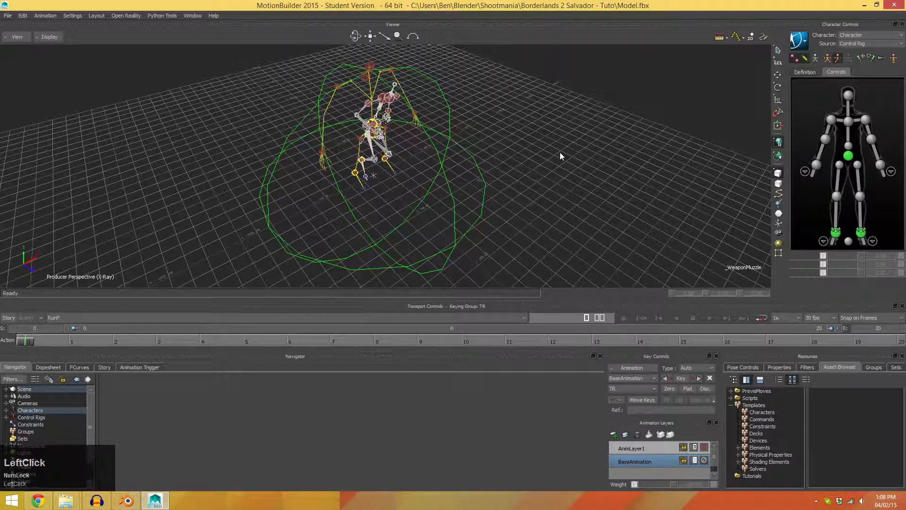
Set the character's source to AnimSetChar::StormMan.
left_click_drag(554, 195, 483, 116, "ctrl")
middle_click(400, 106, "ctrl")
right_click_drag(400, 107, 456, 151, "ctrl")
middle_click(465, 157, "shift")
mouse_move(472, 162)
left_mouse_down("shift")
mouse_move(475, 191)
mouse_move(482, 187)
left_mouse_up("shift")
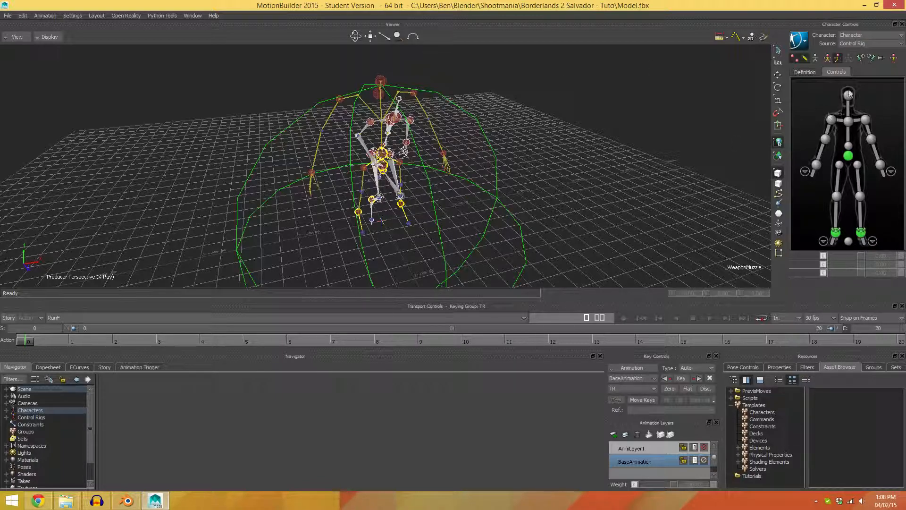
left_click(854, 43)
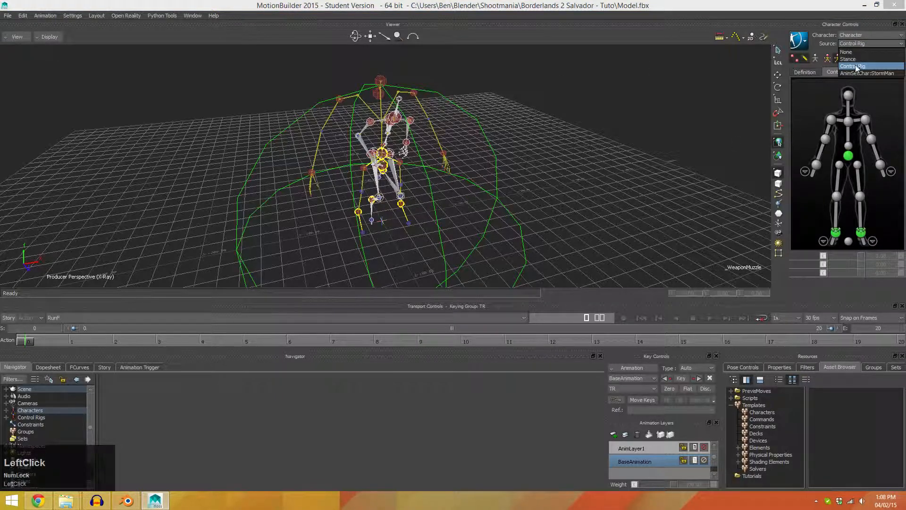
left_click(873, 73)
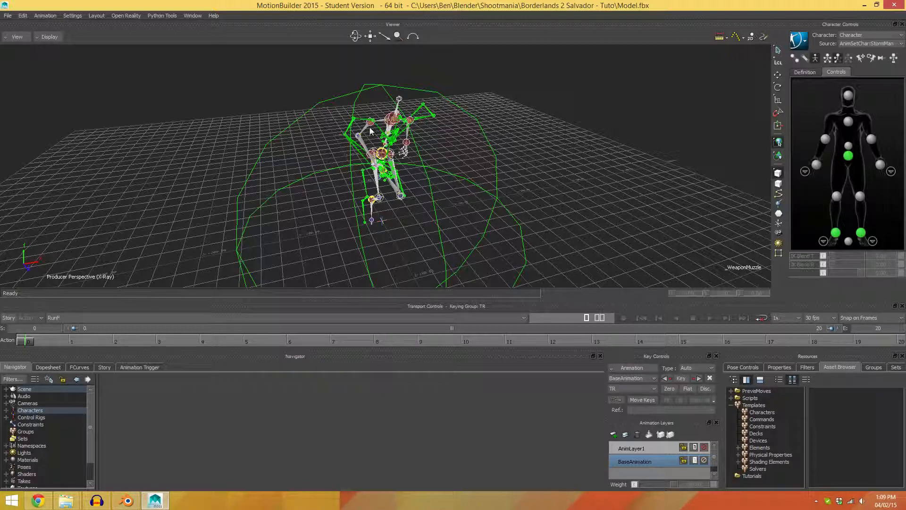
Examine the retargeted motion from a closer front view by scrubbing through the RunF take.
mouse_move(506, 210)
middle_mouse_down("alt")
mouse_move(478, 198)
mouse_move(492, 214)
middle_mouse_up("alt")
left_click_drag(492, 213, 445, 179, "alt")
left_click(559, 177)
left_click_drag(556, 198, 570, 214, "shift")
middle_click(536, 207, "shift")
right_click_drag(550, 217, 458, 146, "shift")
left_click_drag(26, 340, 557, 334)
Switch to the RunF_Water take and scrub its opening frames.
left_click(70, 318)
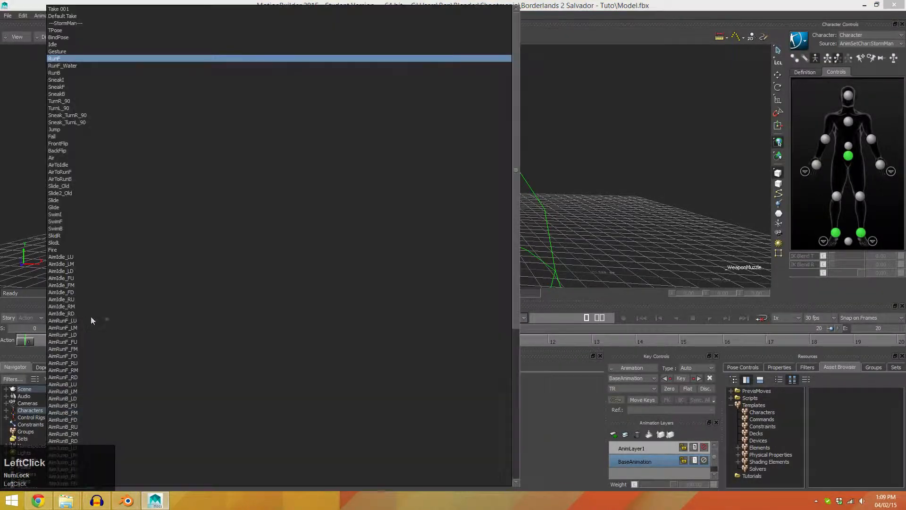
left_click(68, 66)
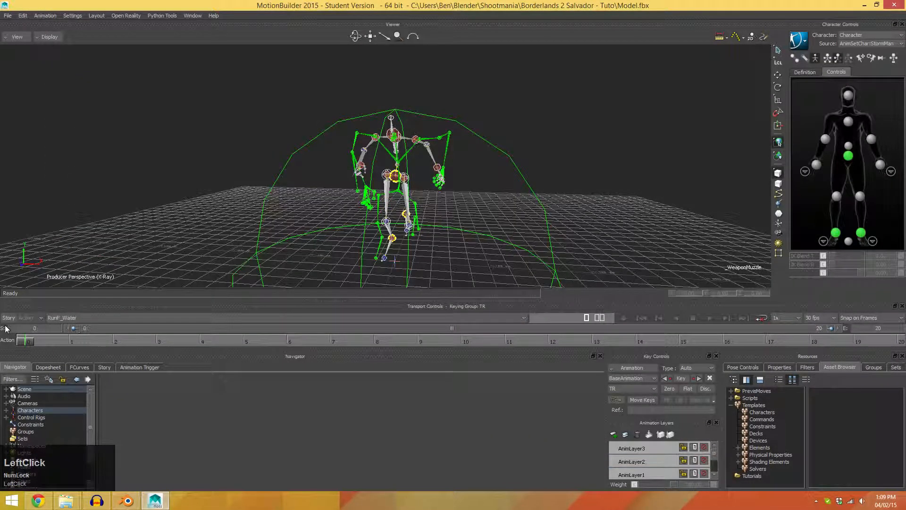
left_click_drag(22, 346, 79, 348)
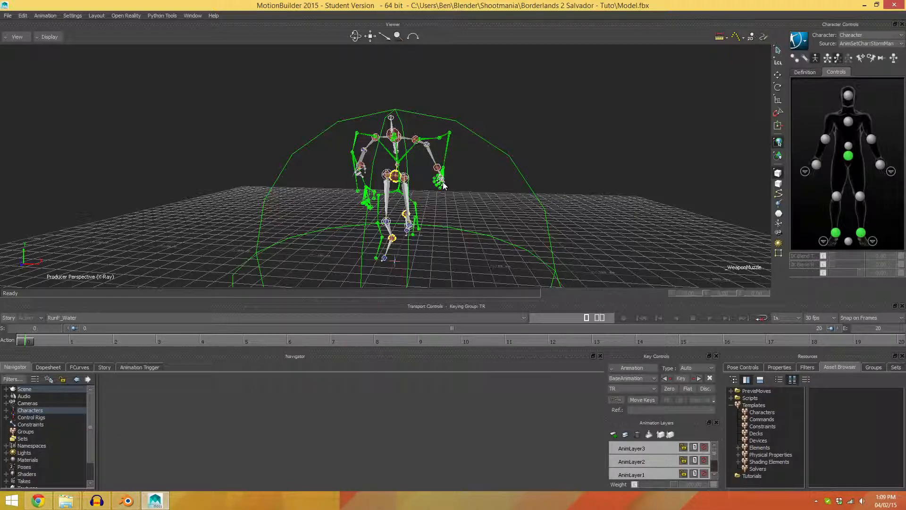
Check the character in Take 001, Default Take and the StormMan take, ending on the BindPose take.
left_click(85, 317)
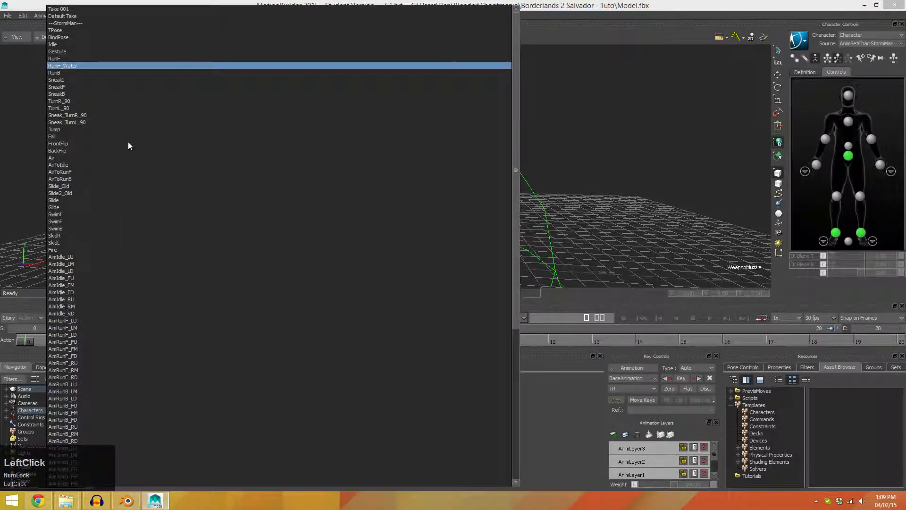
left_click(61, 10)
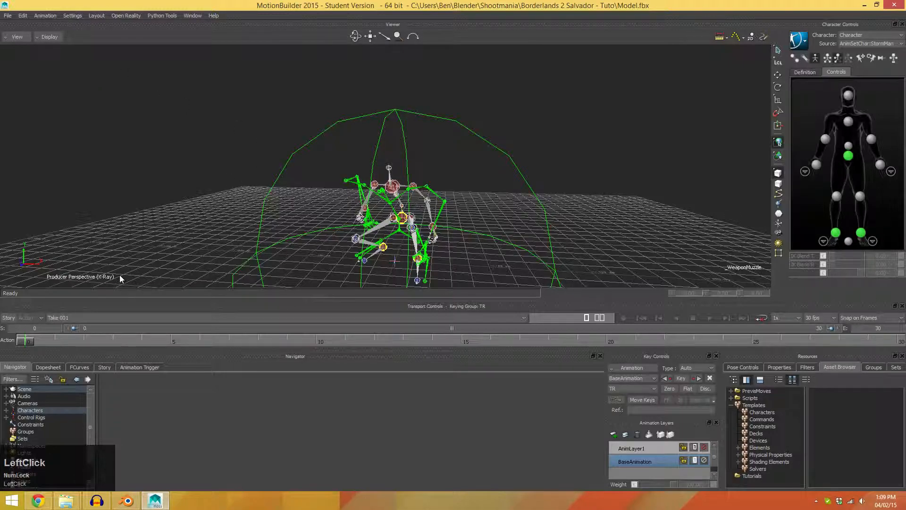
left_click(74, 317)
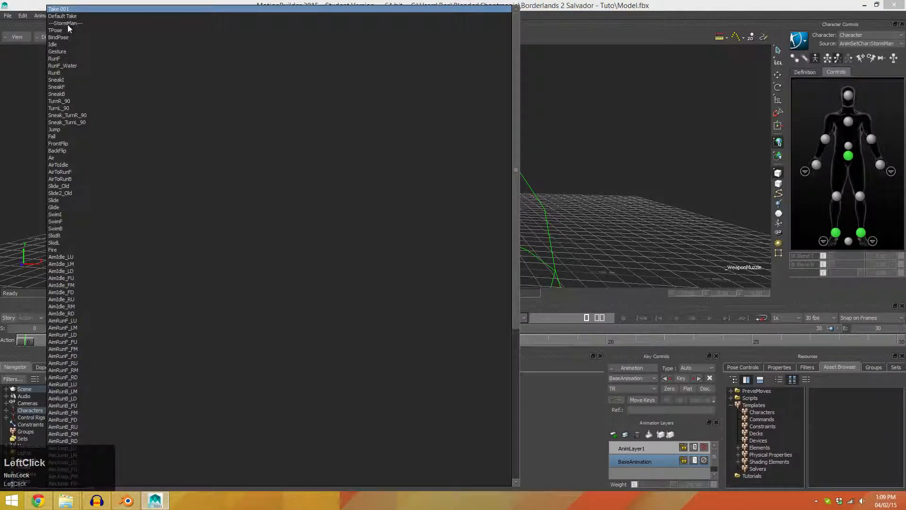
left_click(67, 17)
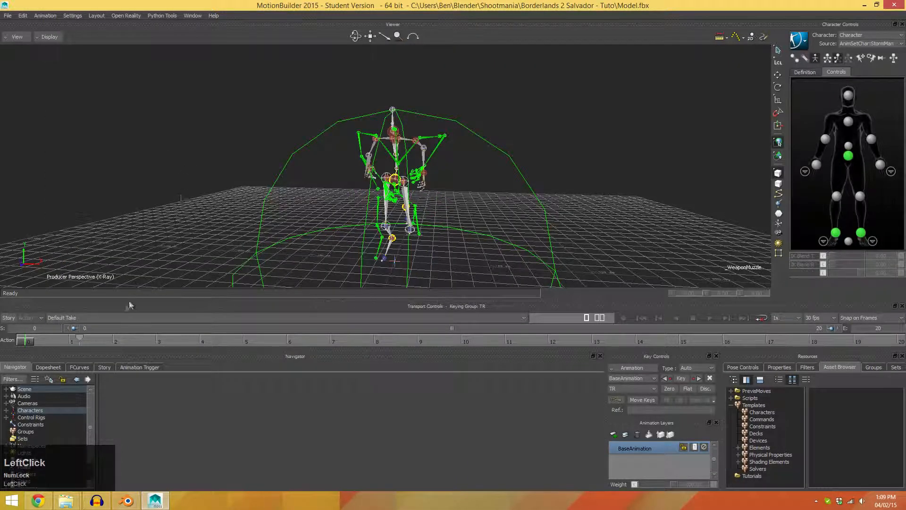
left_click(94, 317)
left_click(74, 24)
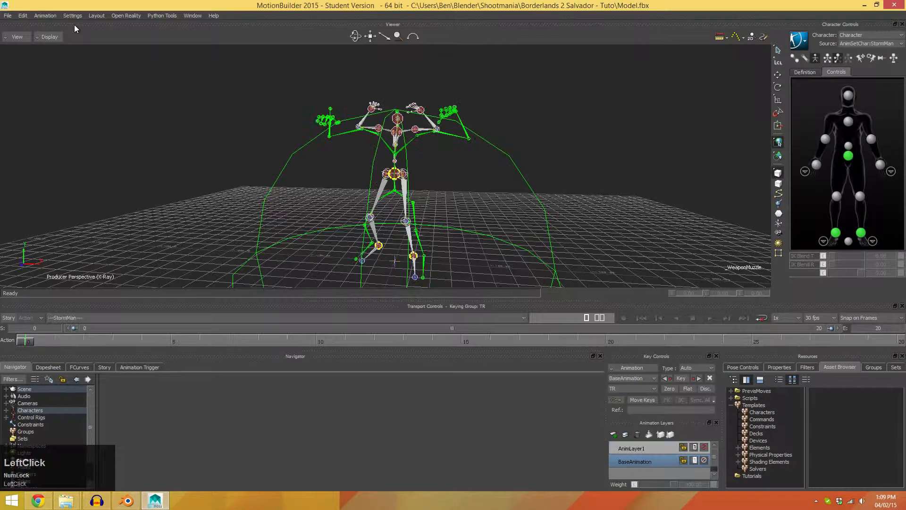
left_click(86, 317)
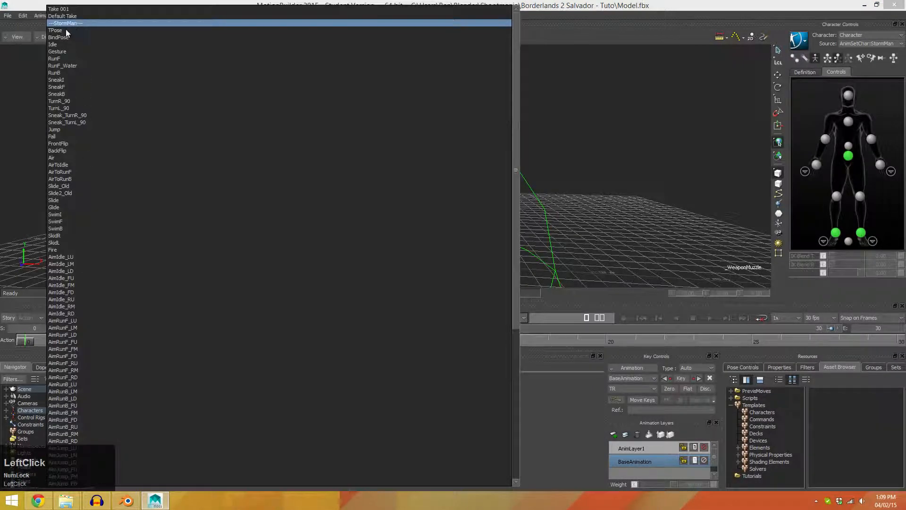
left_click(60, 37)
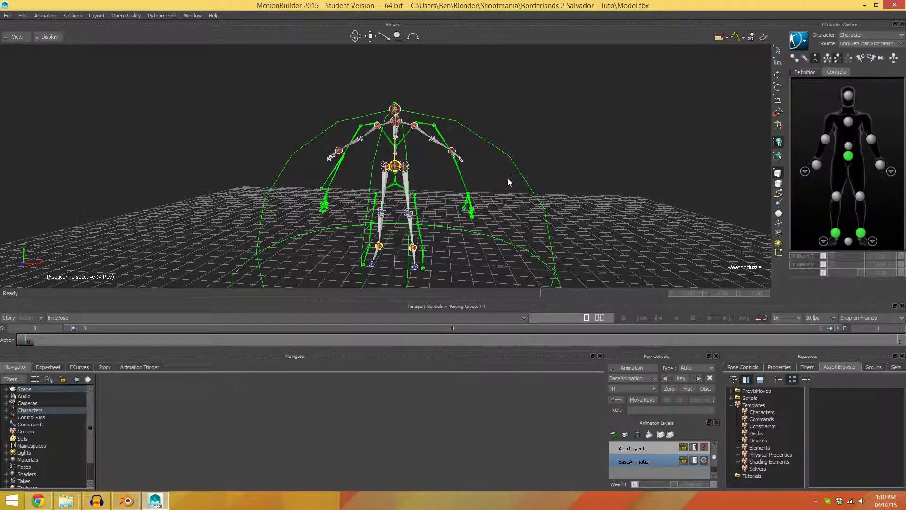
Switch to Blender, select armature.salvador and put it in Pose Mode.
left_click(119, 501)
middle_click_drag(354, 270, 400, 270)
key("a")
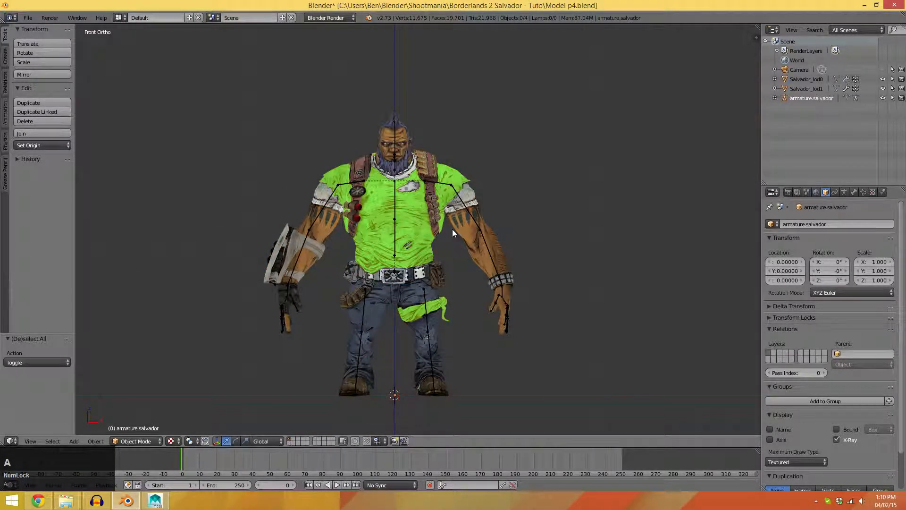
right_click(468, 212)
key("Tab")
key("Tab")
right_click(446, 190)
left_click(809, 99)
left_click(140, 441)
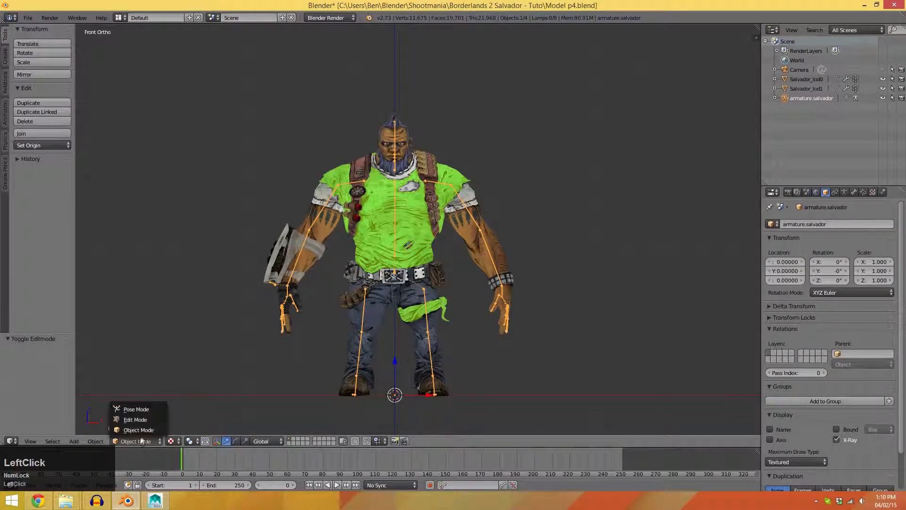
left_click(131, 407)
Rotate the LeftArm bone by -20 degrees in the front view.
right_click(460, 200)
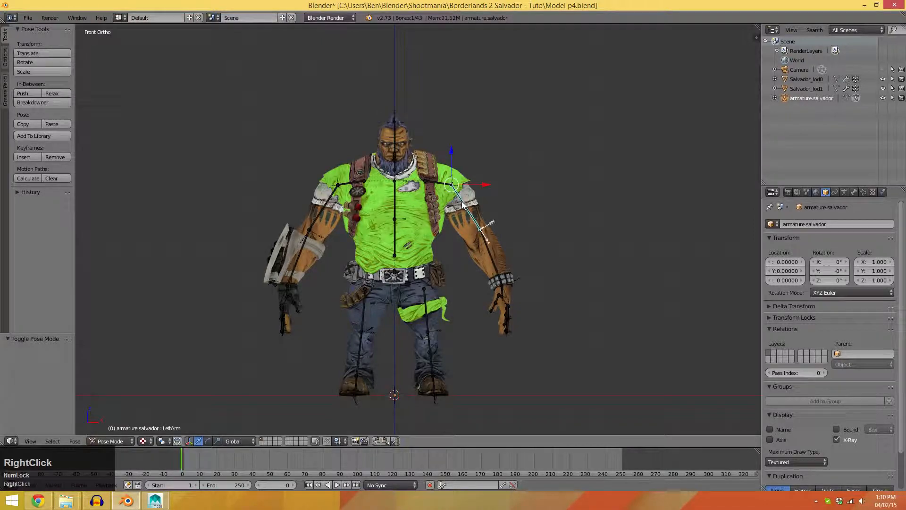
key("r")
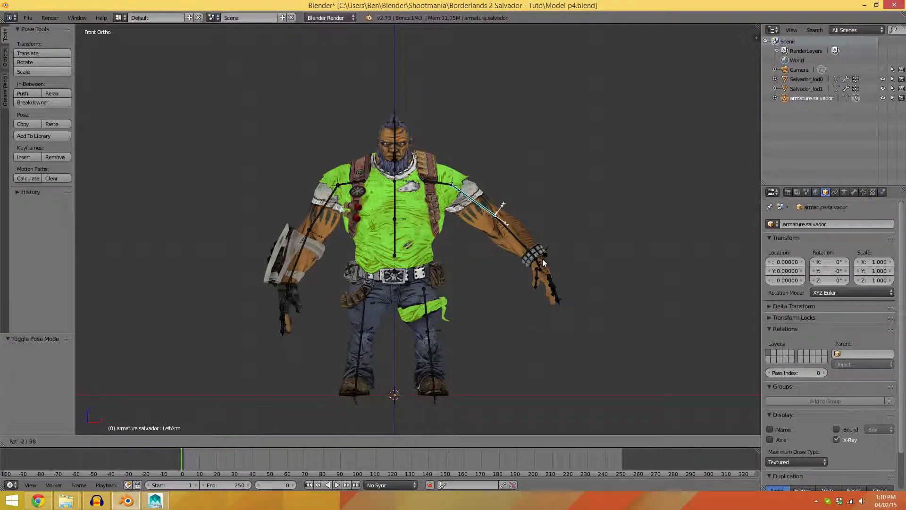
key("2")
key("0")
key("minus")
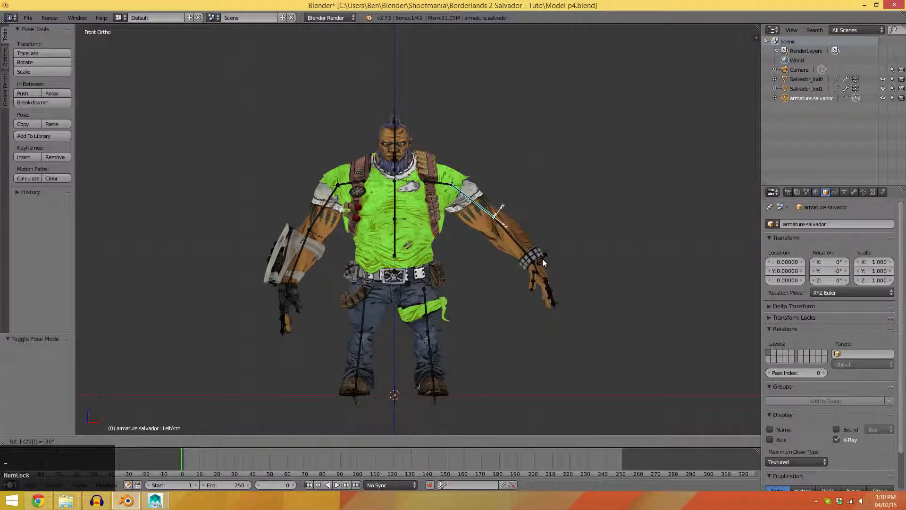
left_click(542, 258)
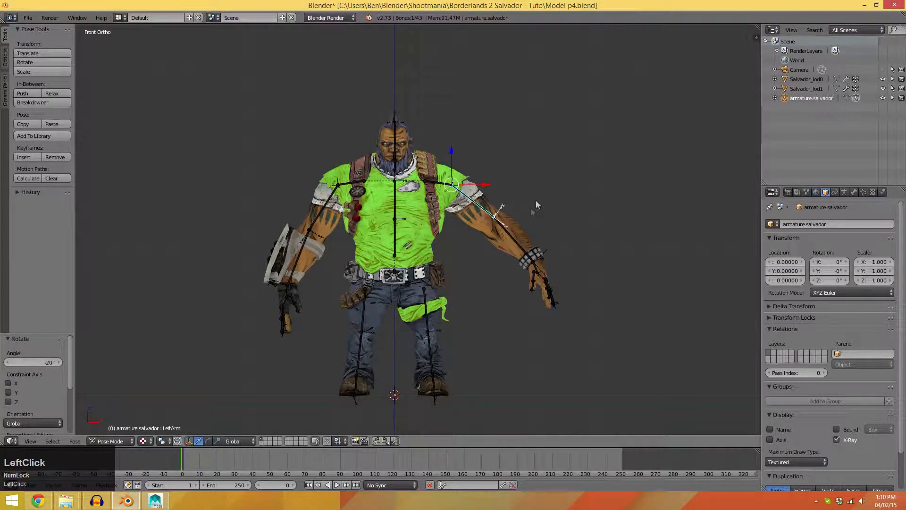
Compare the arm pose with the skeletons in MotionBuilder, return to Blender and select the RightArm bone.
left_click(160, 499)
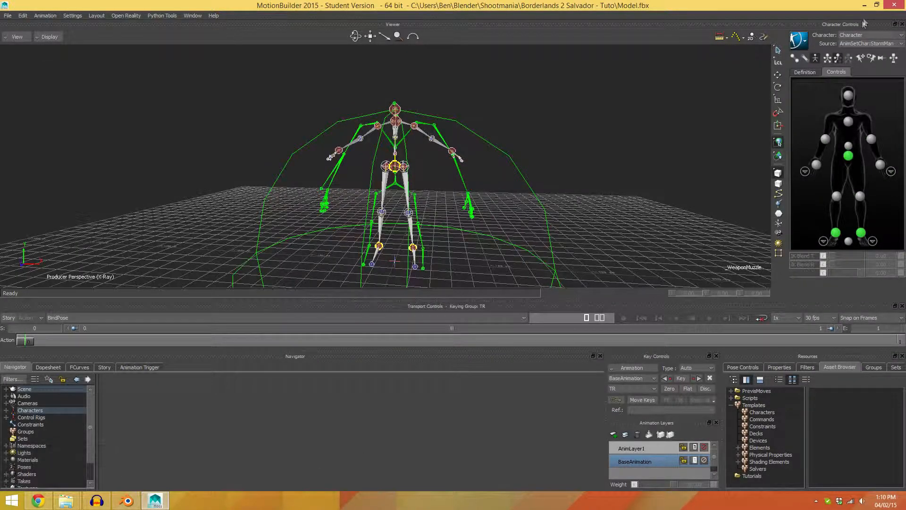
left_click(864, 6)
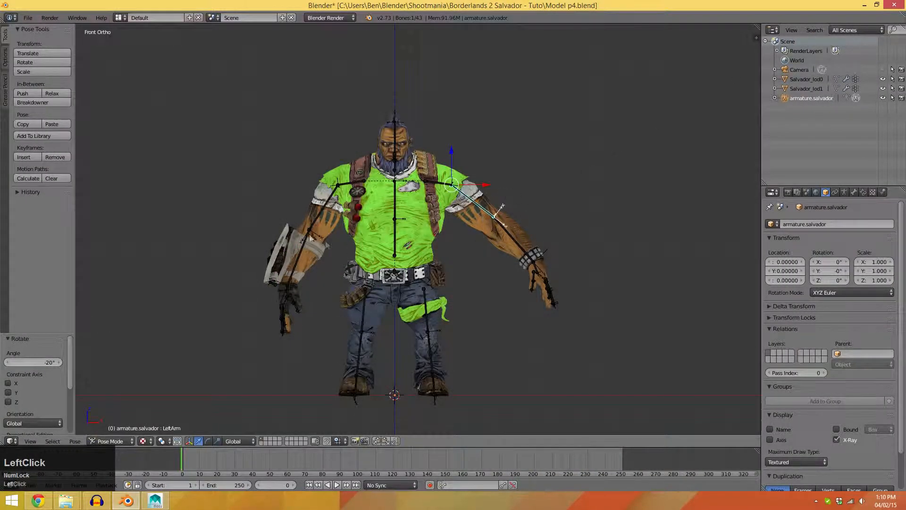
right_click(317, 217)
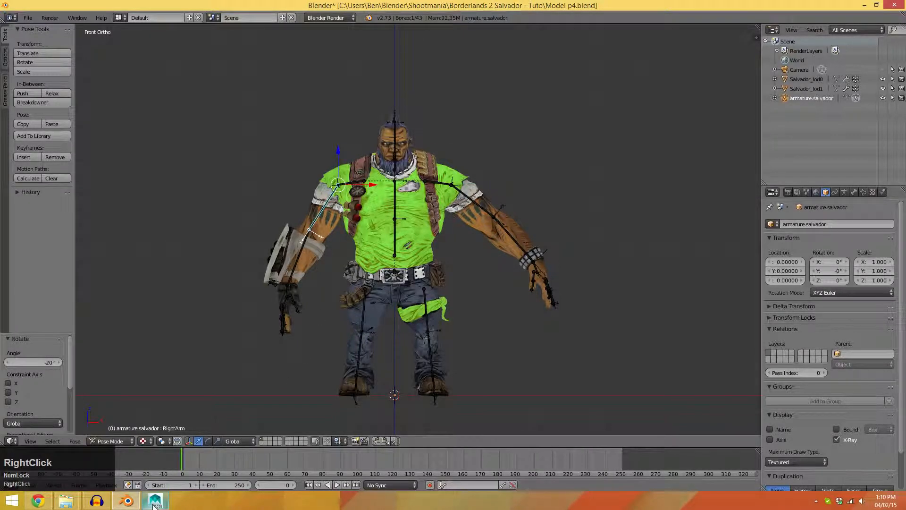
Look through the files of the Shootmania StormMan folder in File Explorer and return to Blender.
mouse_move(67, 504)
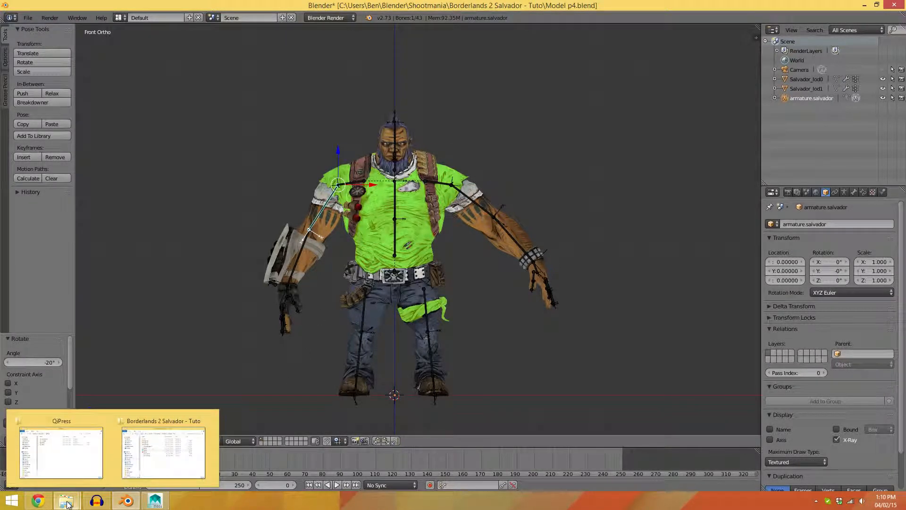
left_click(163, 453)
key("alt+Left")
scroll(399, 378, "down", 1)
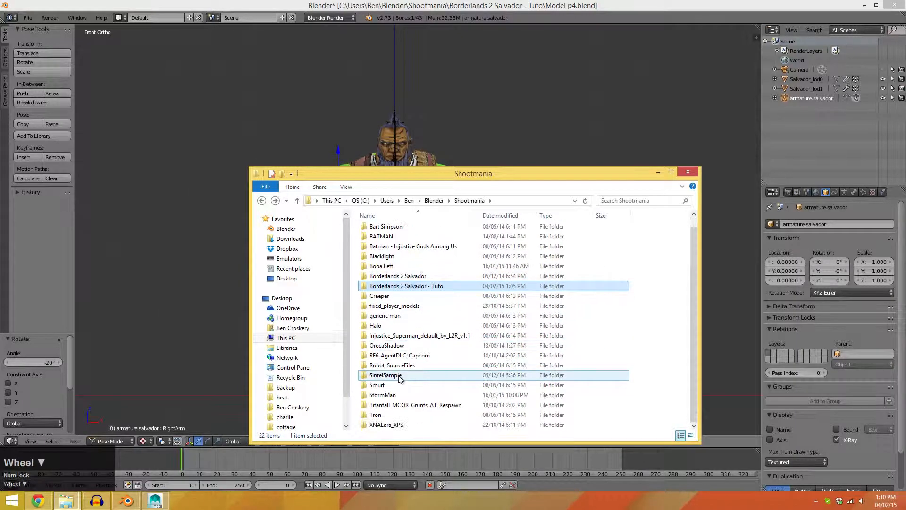
double_click(382, 394)
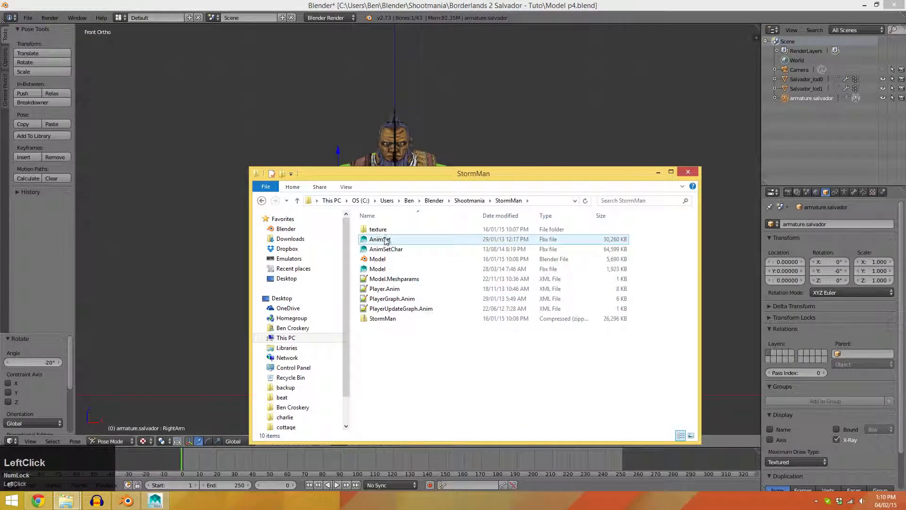
key("alt+Left")
key("alt+Right")
left_click(534, 18)
Rotate the RightArm bone by 20 degrees to mirror the left arm's pose.
key("r")
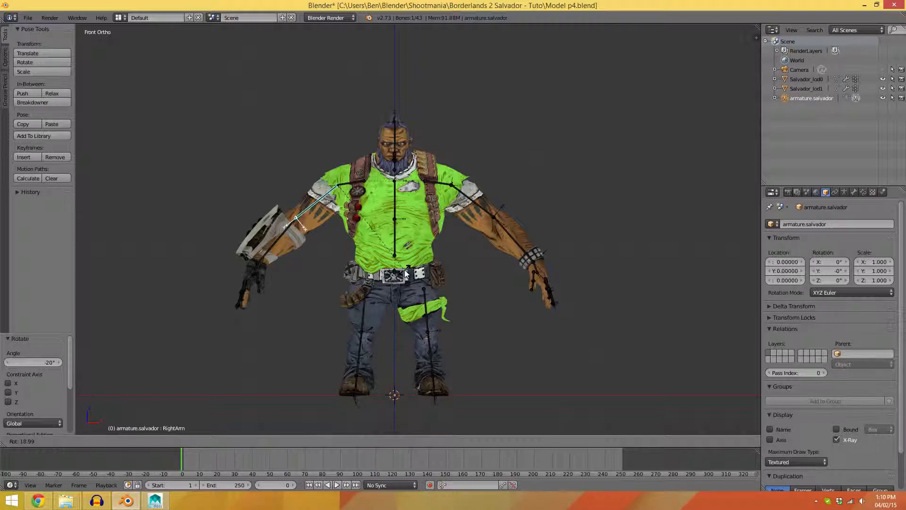
type("20")
key("Return")
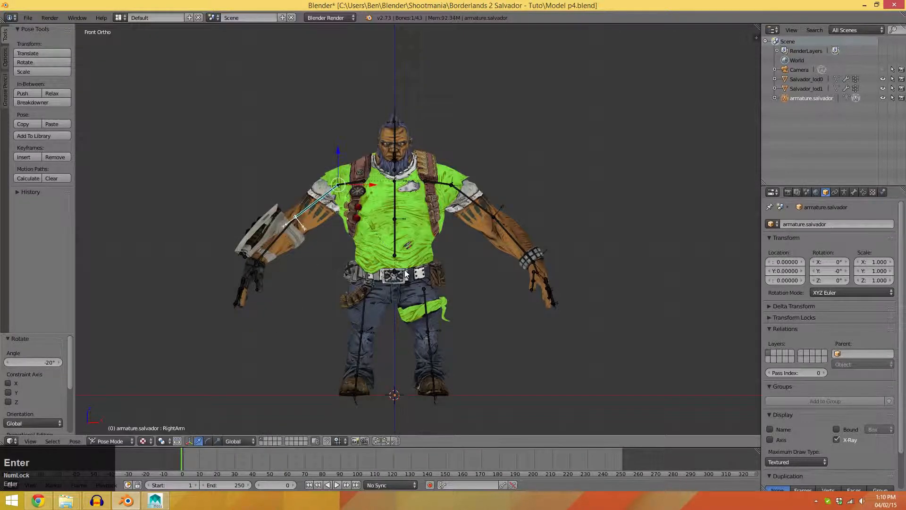
Return the armature to Object Mode and apply the Armature modifier on Salvador_lod1 and Salvador_lod0.
left_click(111, 441)
left_click(115, 406)
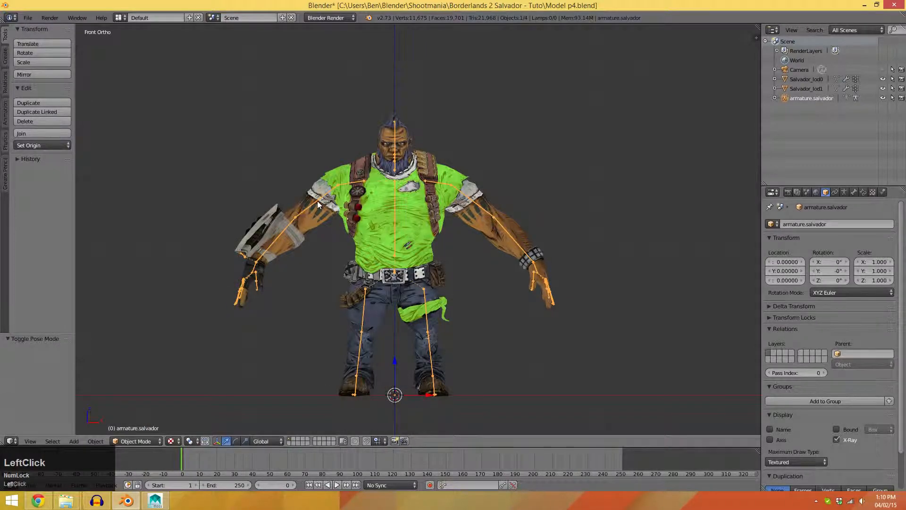
right_click(320, 214)
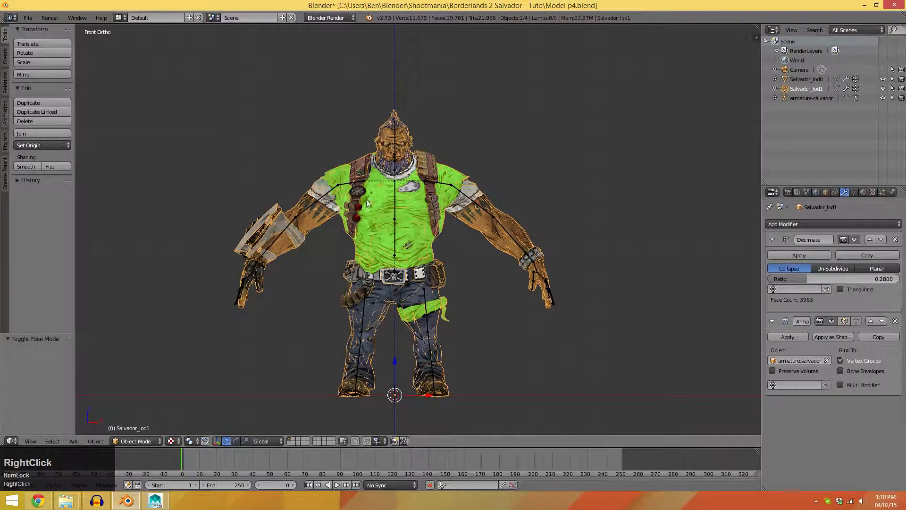
left_click(787, 337)
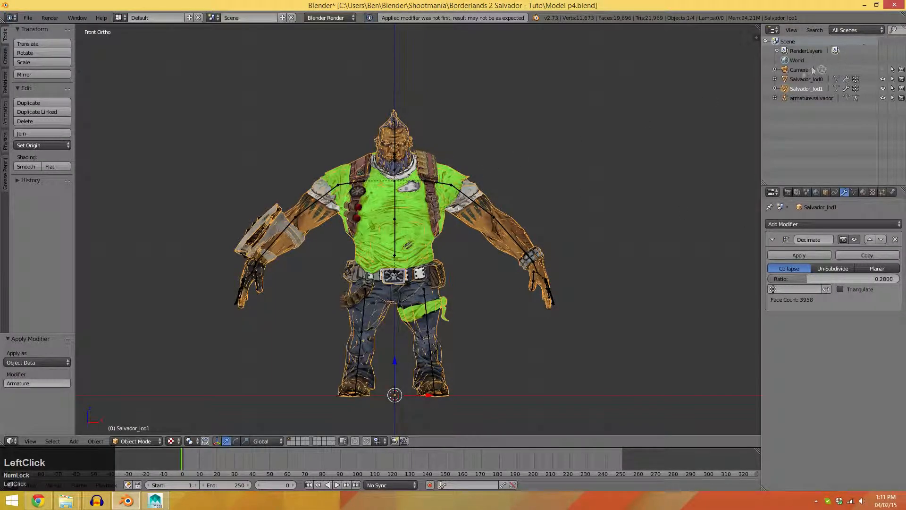
left_click(802, 79)
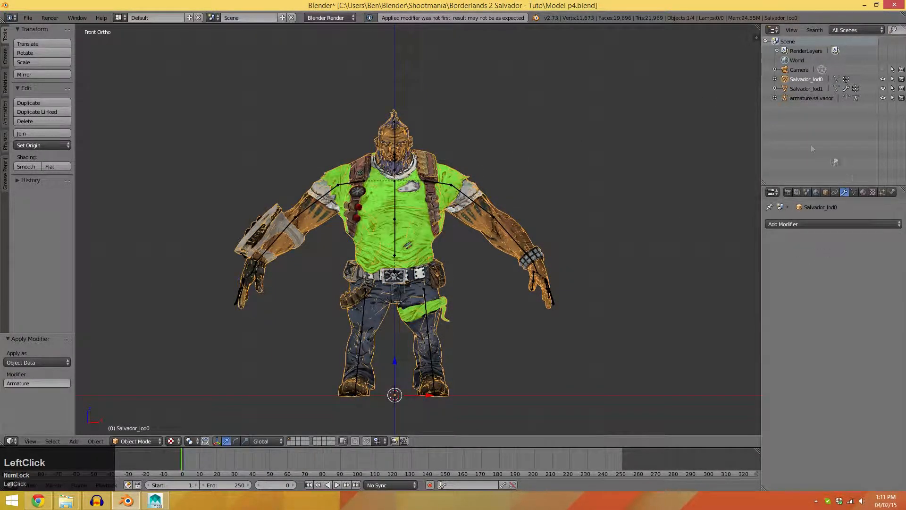
Apply the current pose of armature.salvador as its rest pose in Pose Mode, and return it to Object Mode.
right_click(468, 197)
right_click(467, 196)
left_click(816, 98)
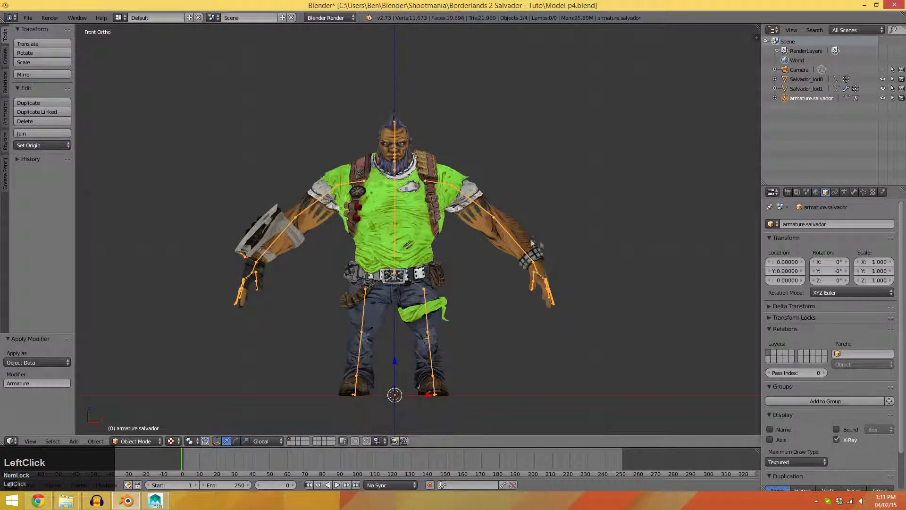
left_click(136, 441)
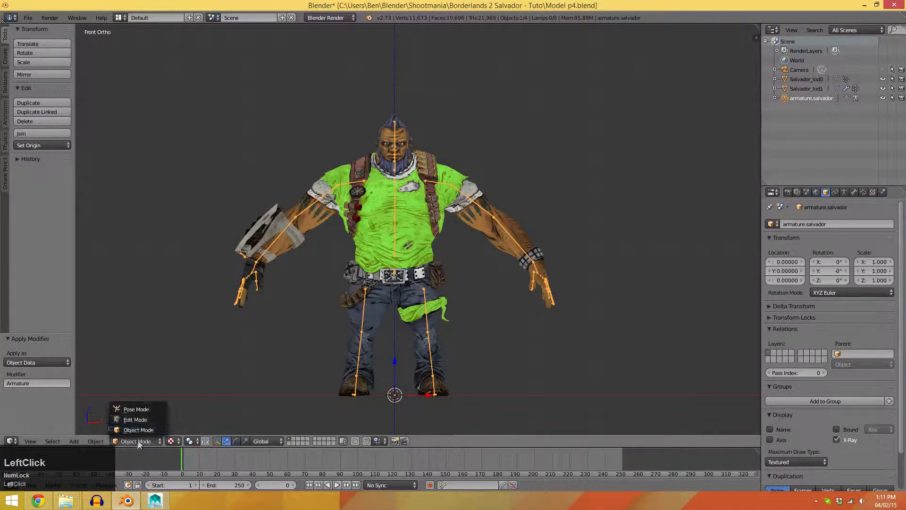
left_click(138, 408)
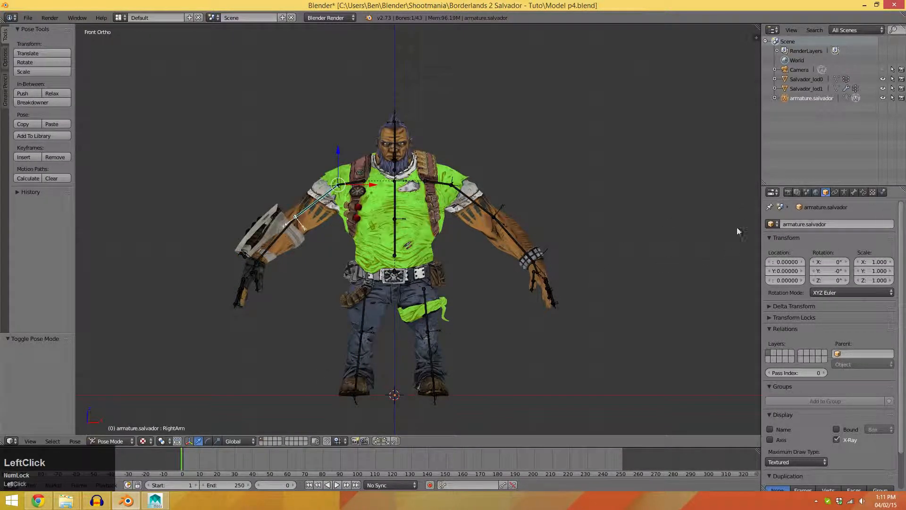
key("space")
type("applu")
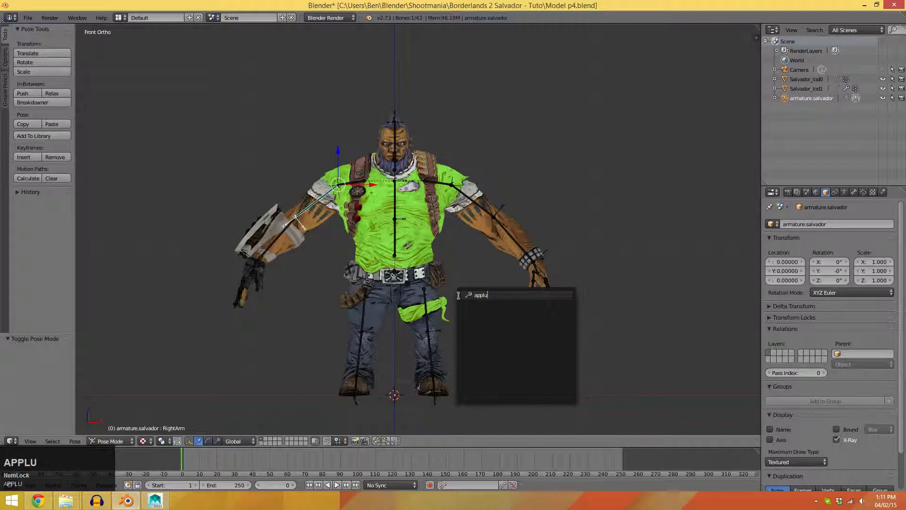
key("BackSpace")
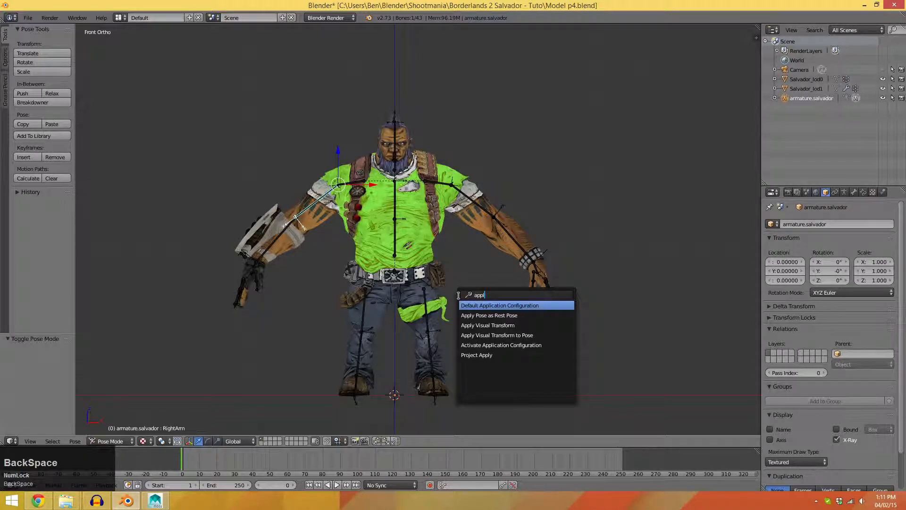
left_click(489, 316)
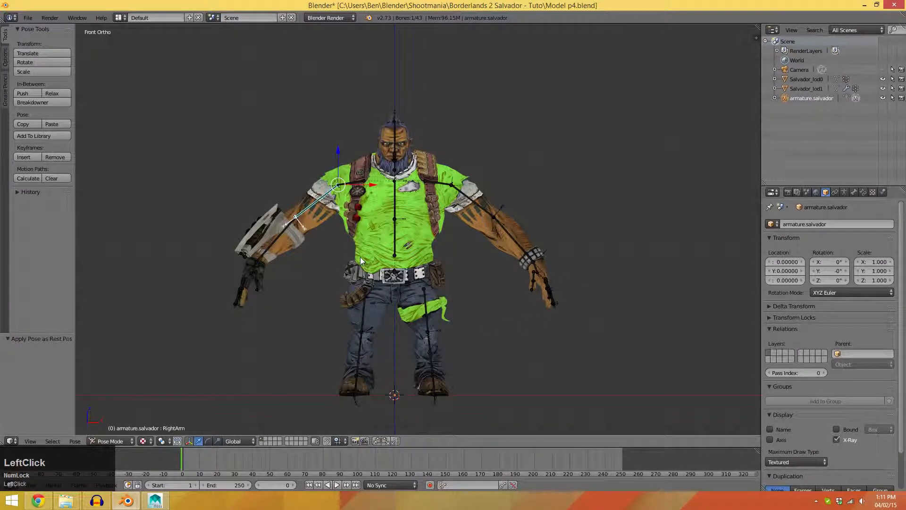
left_click(127, 437)
left_click(124, 429)
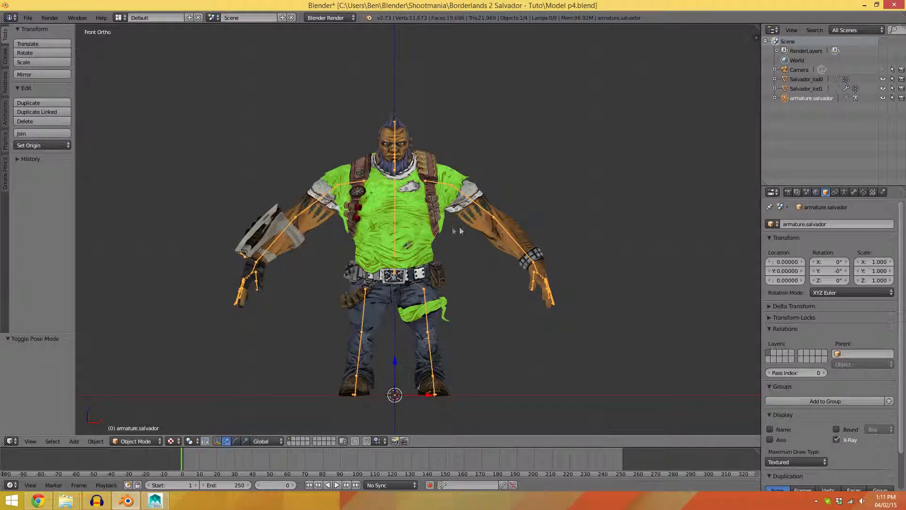
Add an Armature modifier to Salvador_lod0 with armature.salvador as its object.
left_click(805, 79)
left_click(813, 223)
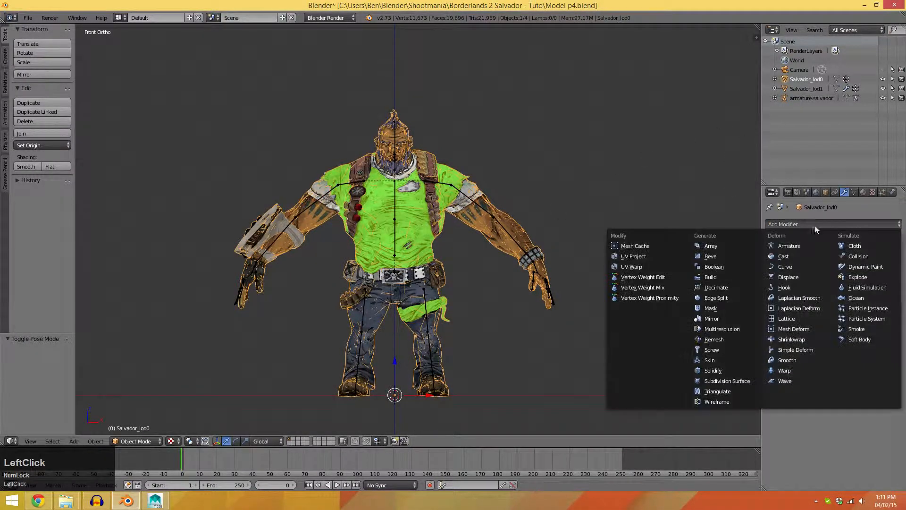
left_click(796, 246)
left_click(796, 279)
left_click(800, 293)
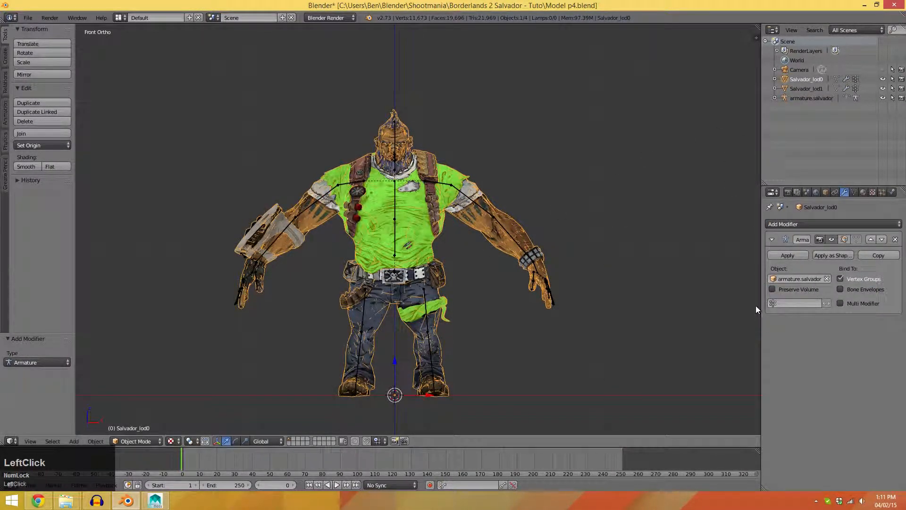
Add an Armature modifier to Salvador_lod1 that uses armature.salvador as its object.
left_click(802, 89)
left_click(813, 226)
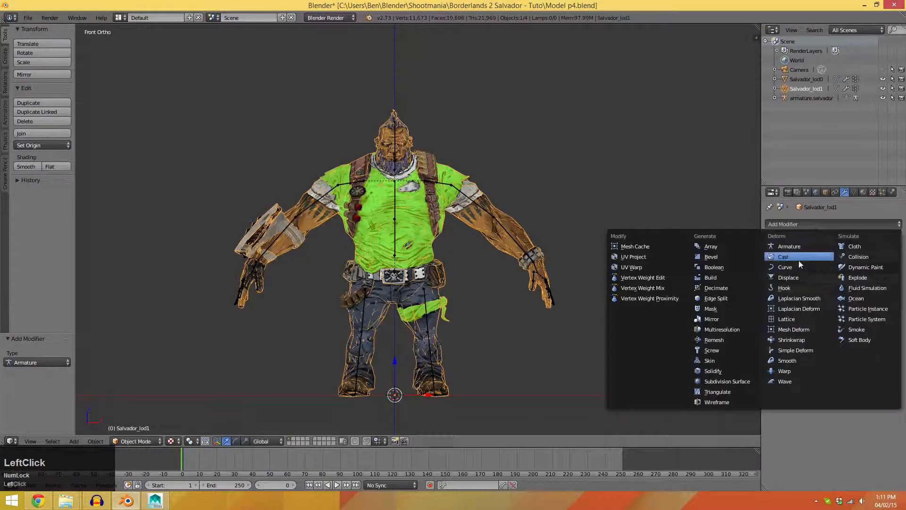
left_click(788, 246)
left_click(794, 360)
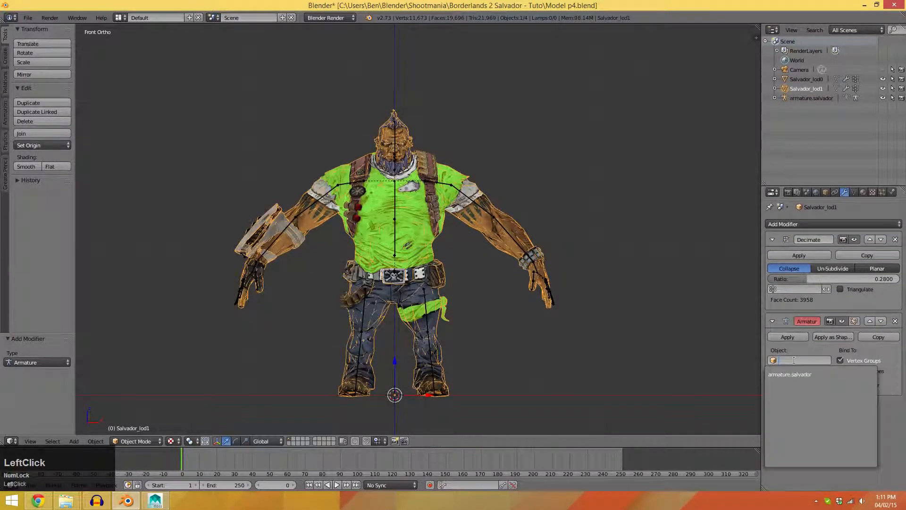
left_click(803, 374)
Select all objects and export them as FBX over Model.fbx in the Borderlands 2 Salvador - Tuto folder.
key("a")
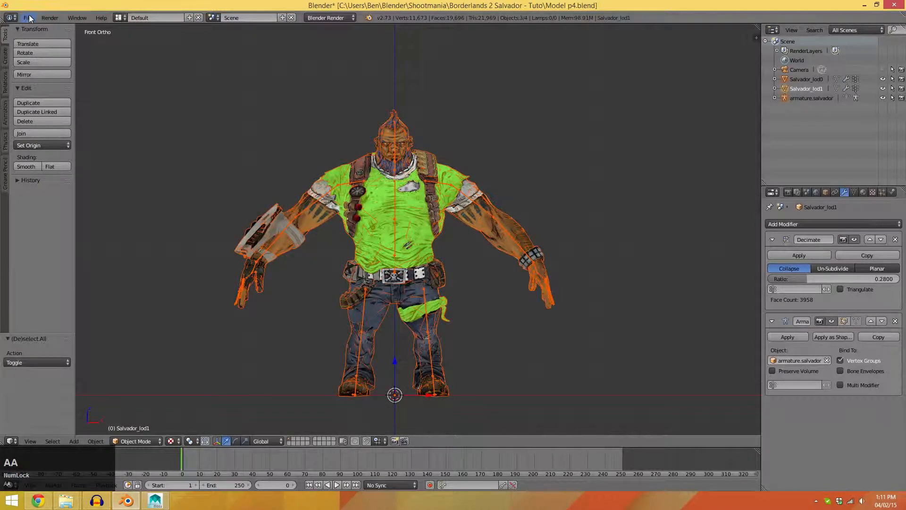
left_click(27, 17)
mouse_move(48, 187)
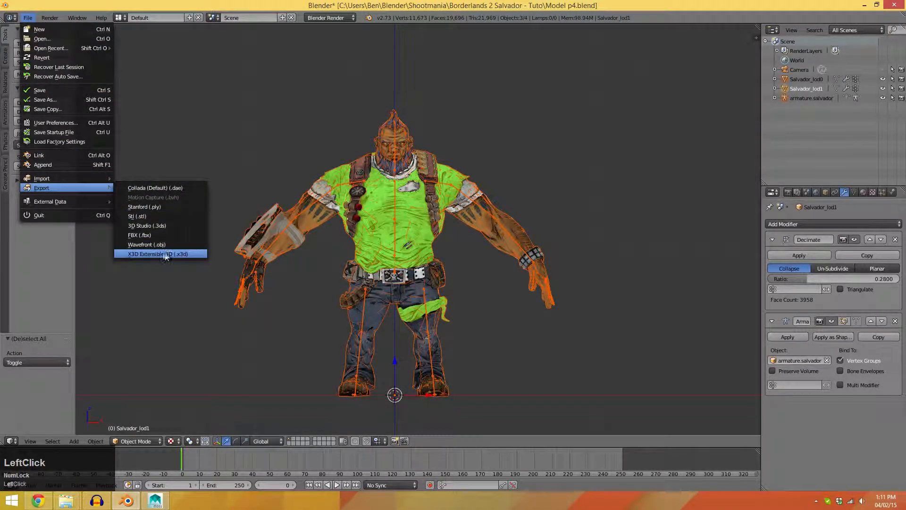
left_click(141, 235)
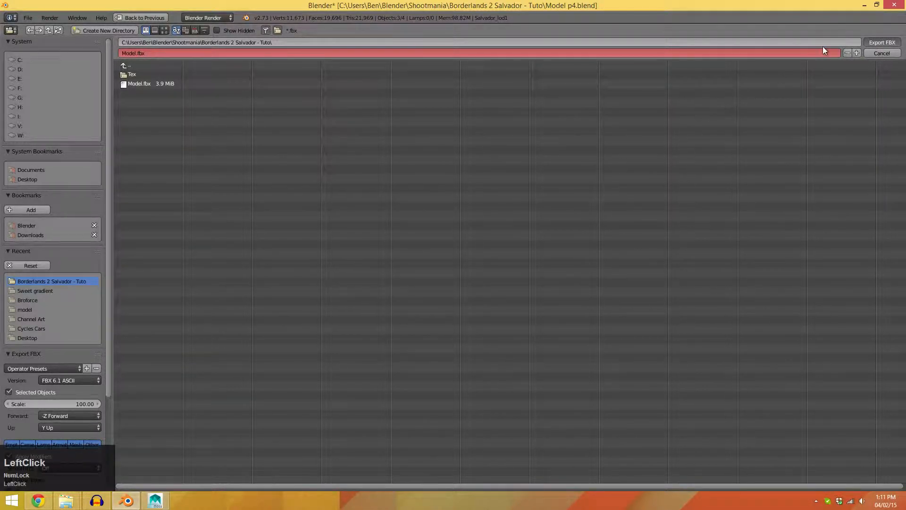
left_click(880, 43)
Switch to MotionBuilder and open Model.fbx from the Borderlands 2 Salvador - Tuto folder, discarding the changes to the current scene.
left_click(864, 4)
left_click(156, 500)
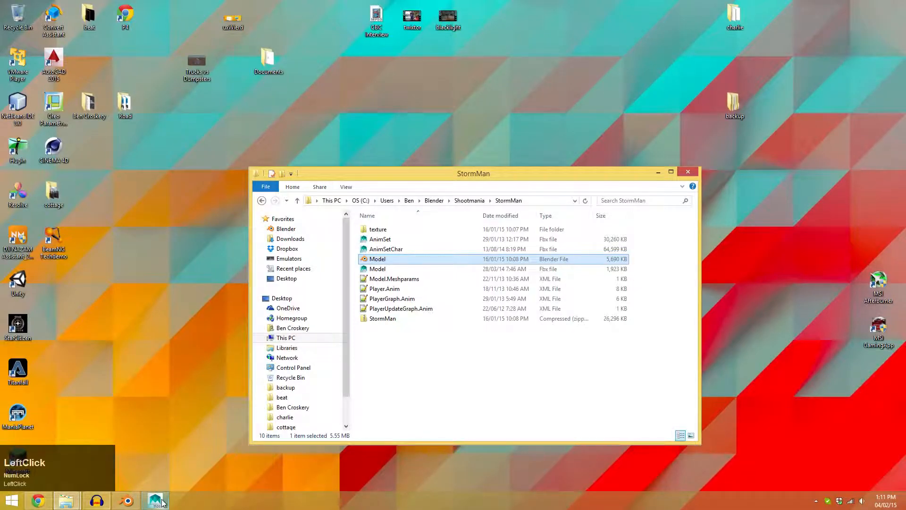
left_click(8, 15)
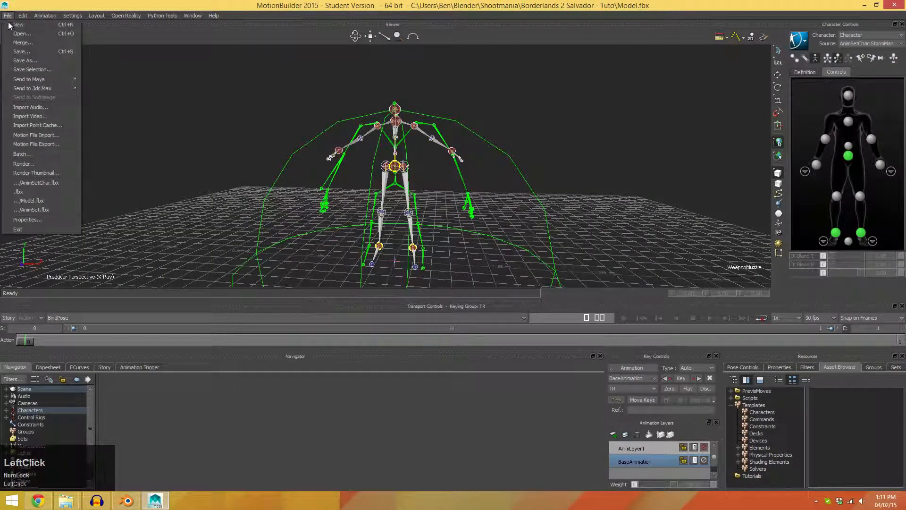
left_click(12, 29)
left_click(513, 174)
double_click(419, 198)
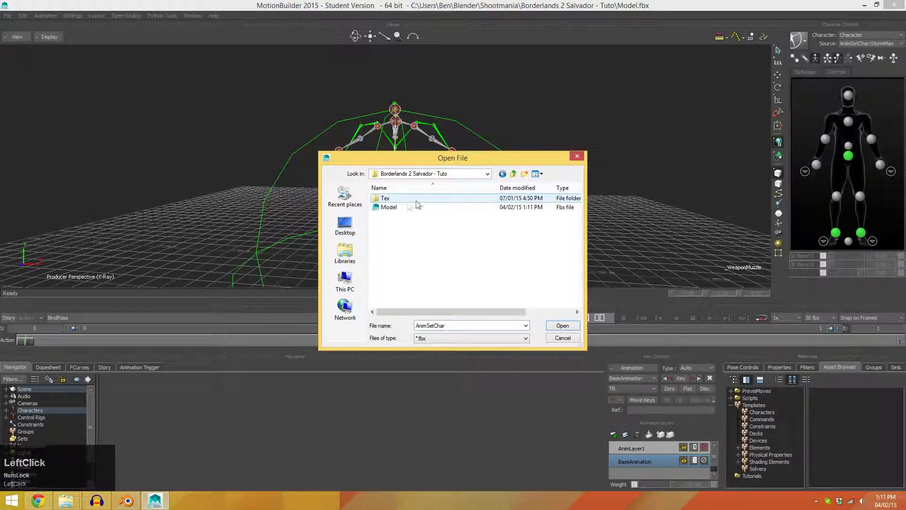
left_click(389, 208)
left_click(564, 325)
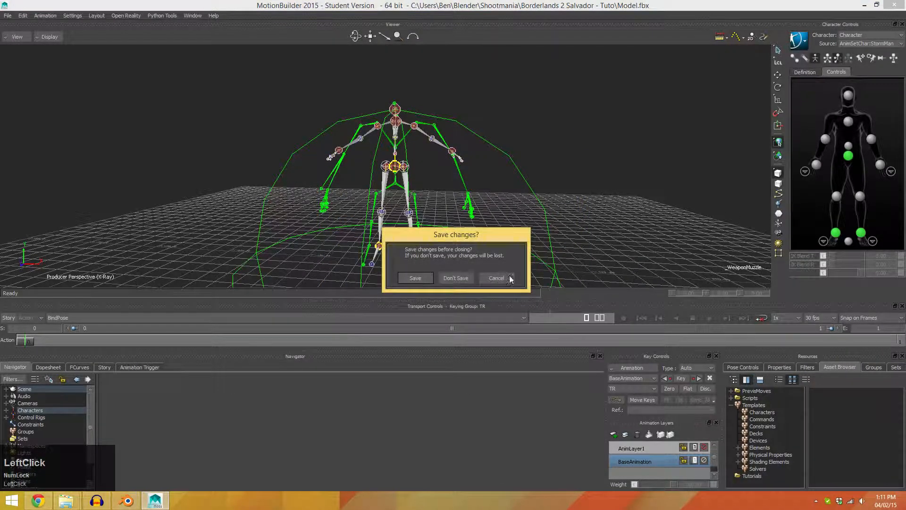
left_click(456, 280)
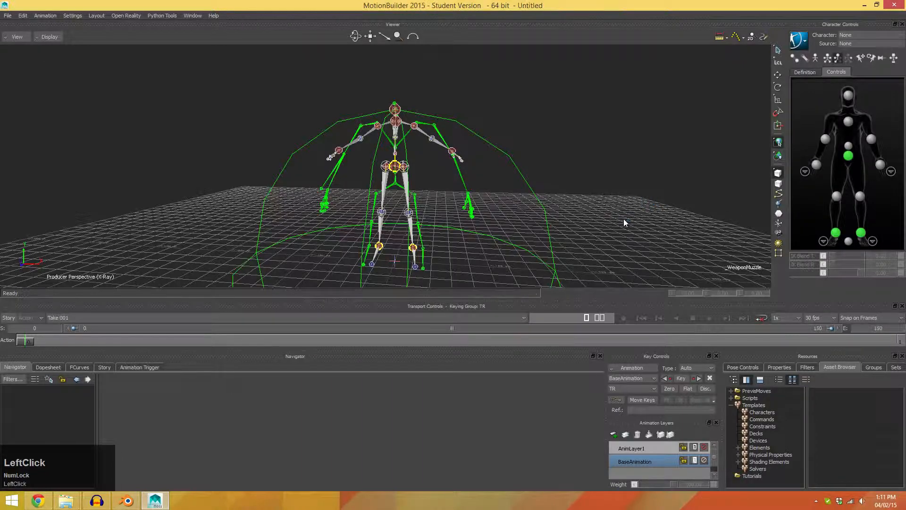
left_click(263, 470)
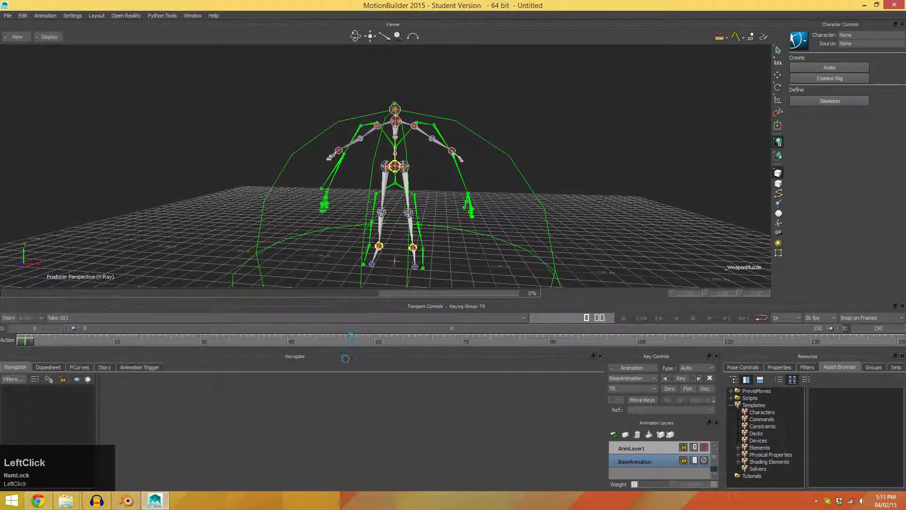
Delete the two Salvador meshes from the scene, keeping only armature_salvador.
left_click(408, 156)
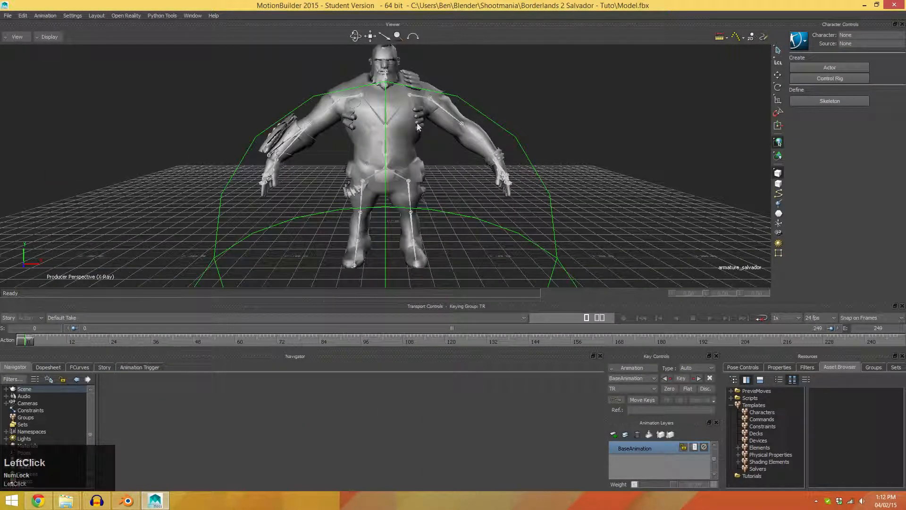
left_click(6, 389)
left_click(40, 396)
key("Delete")
left_click(31, 396)
key("Delete")
Select the whole armature_salvador hierarchy and define a character skeleton from it, loading the HIK template for only the selected bones.
right_click(41, 395)
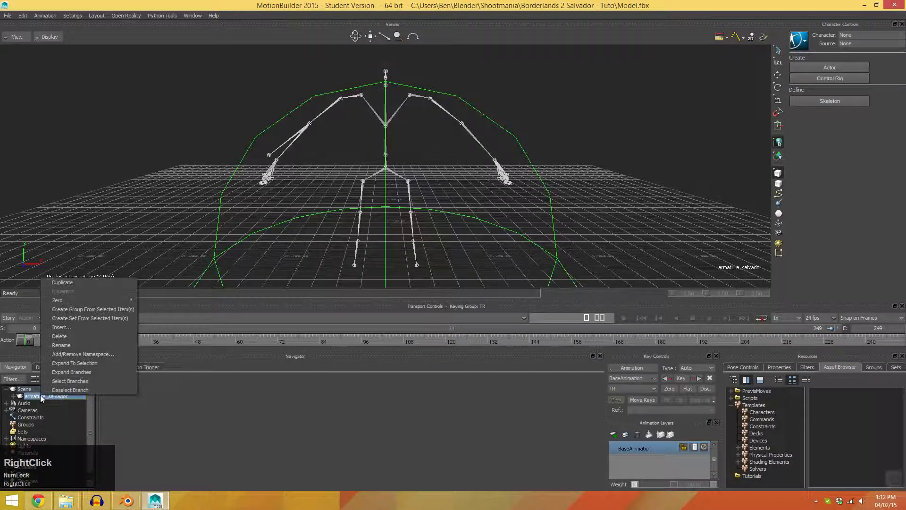
left_click(80, 373)
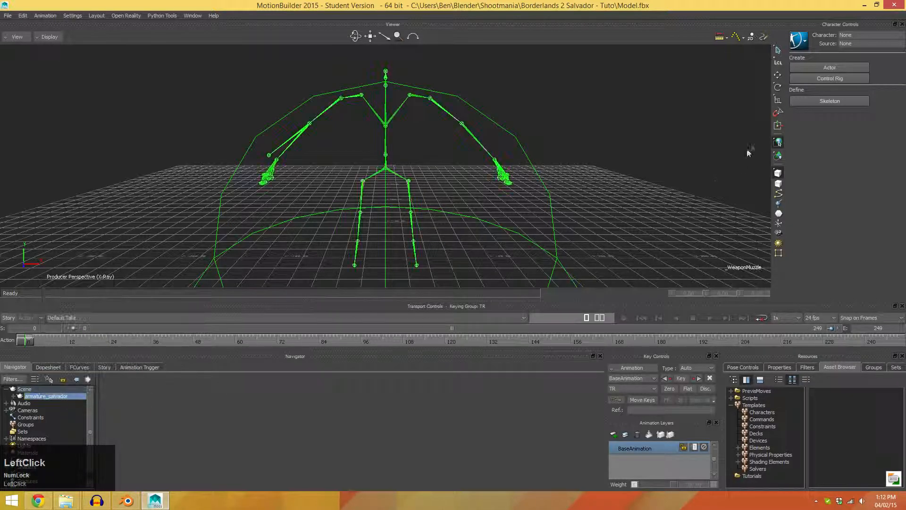
left_click(840, 101)
left_click(474, 285)
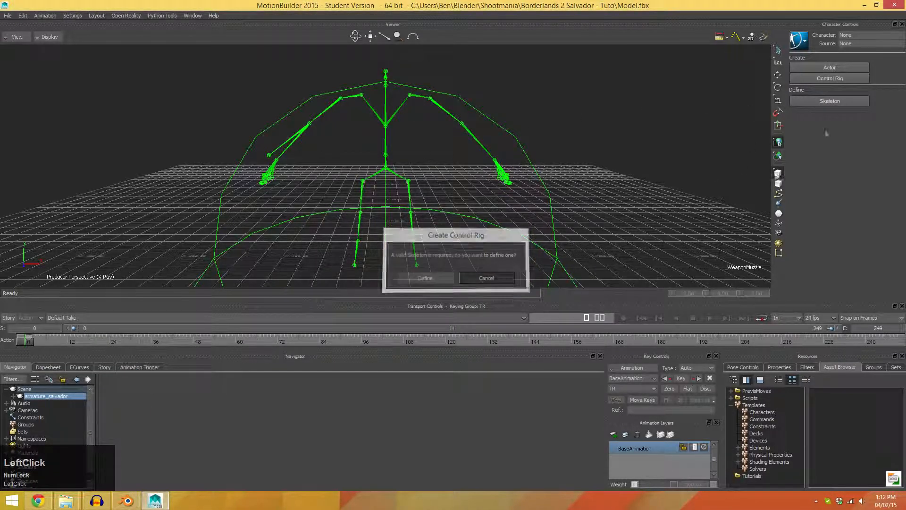
left_click(816, 80)
left_click(434, 279)
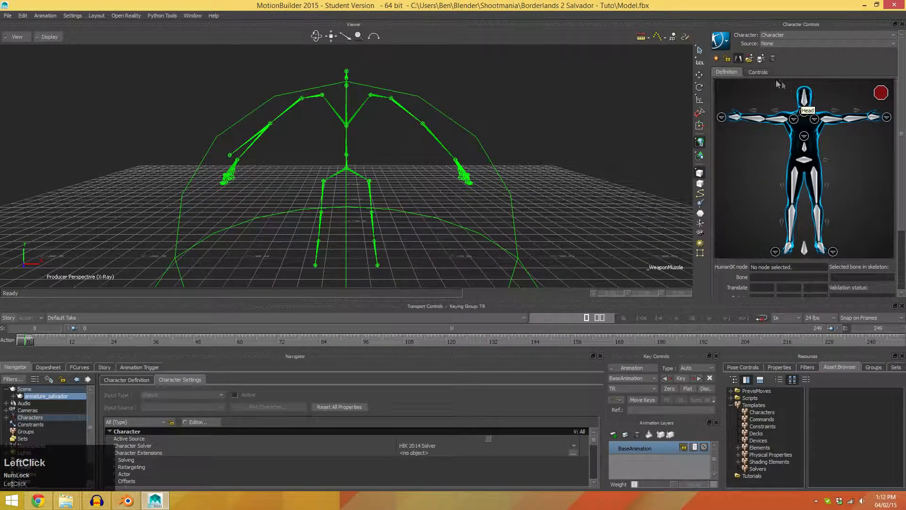
left_click(750, 58)
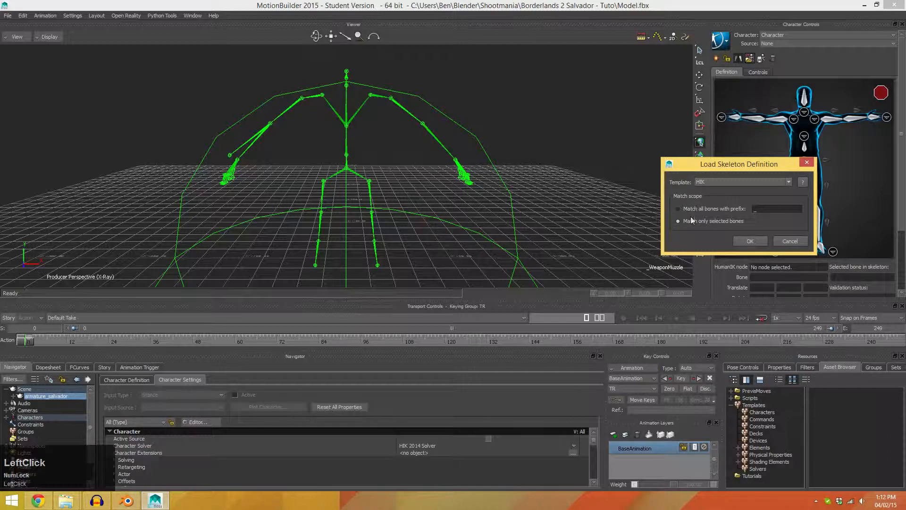
left_click(741, 238)
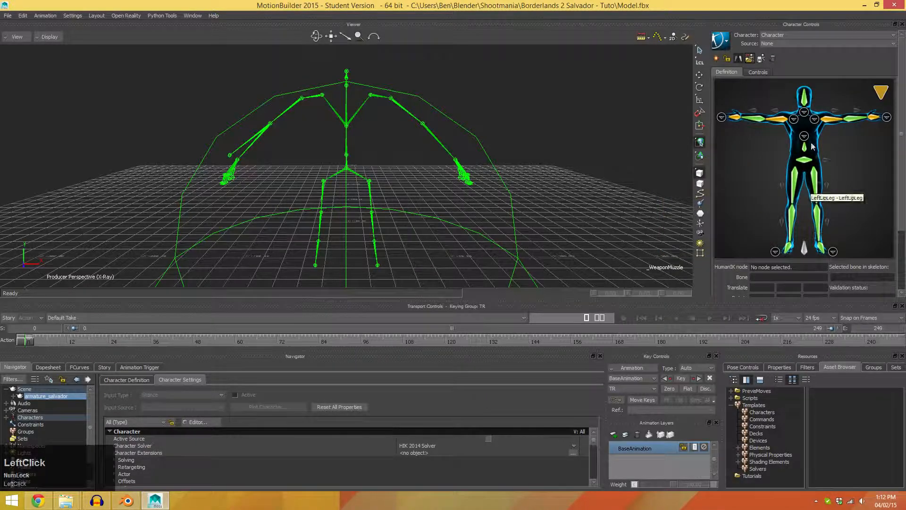
Set the character's source to Control Rig and create the rig as a biped.
left_click(786, 44)
left_click(774, 66)
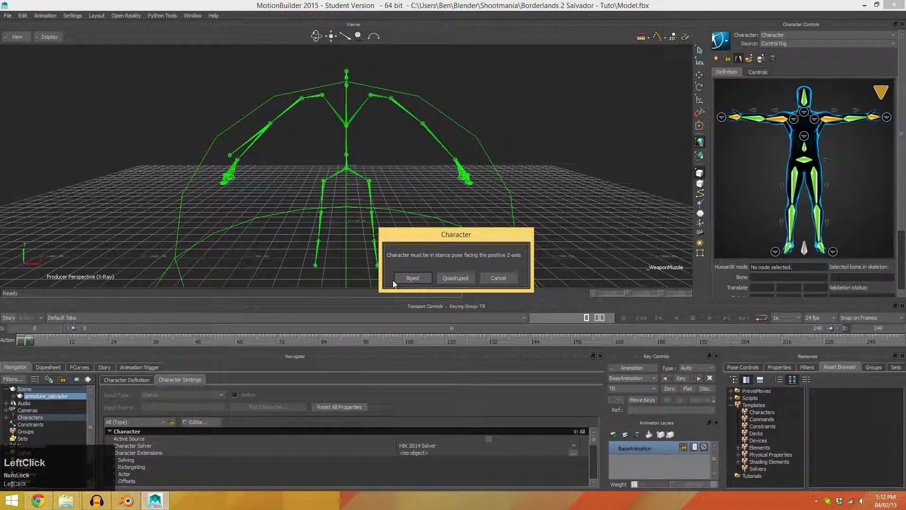
left_click(412, 277)
left_click(408, 278)
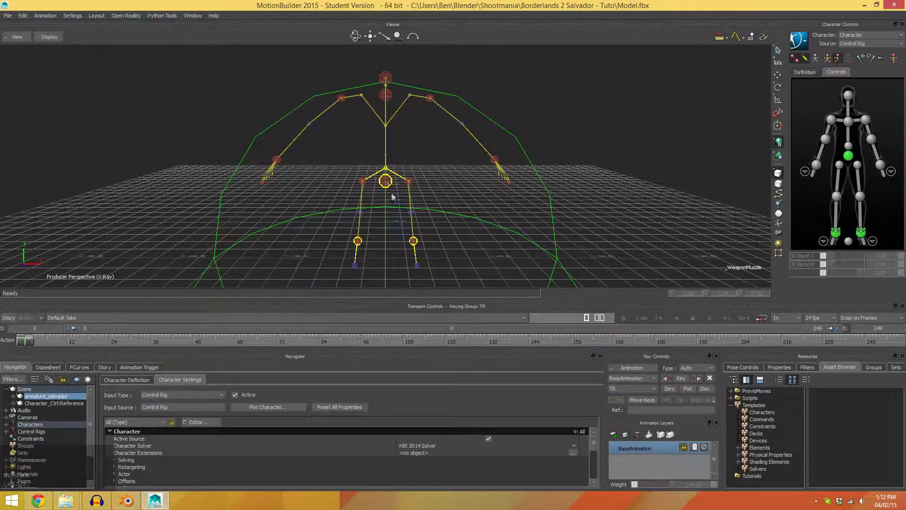
Merge AnimSetChar from the Shootmania StormMan folder into the scene with Apply Namespace enabled, using the file name.
left_click(9, 16)
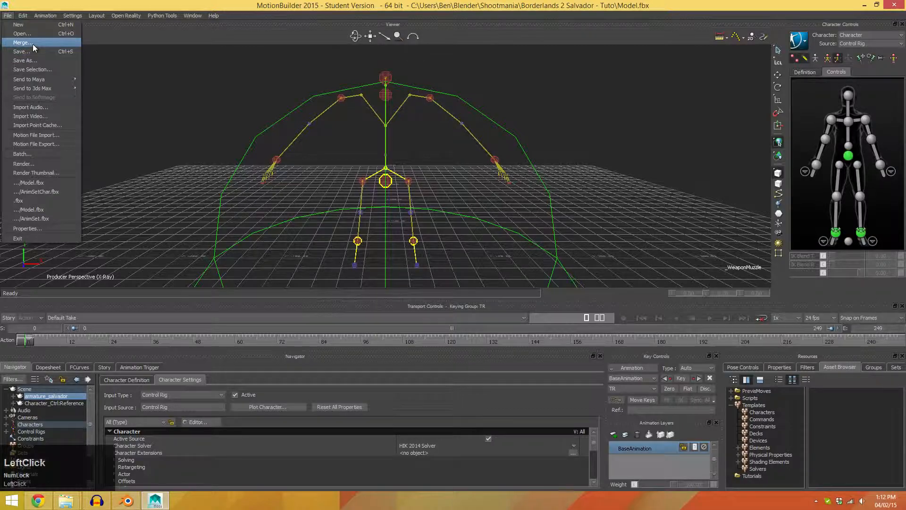
left_click(21, 34)
left_click(513, 174)
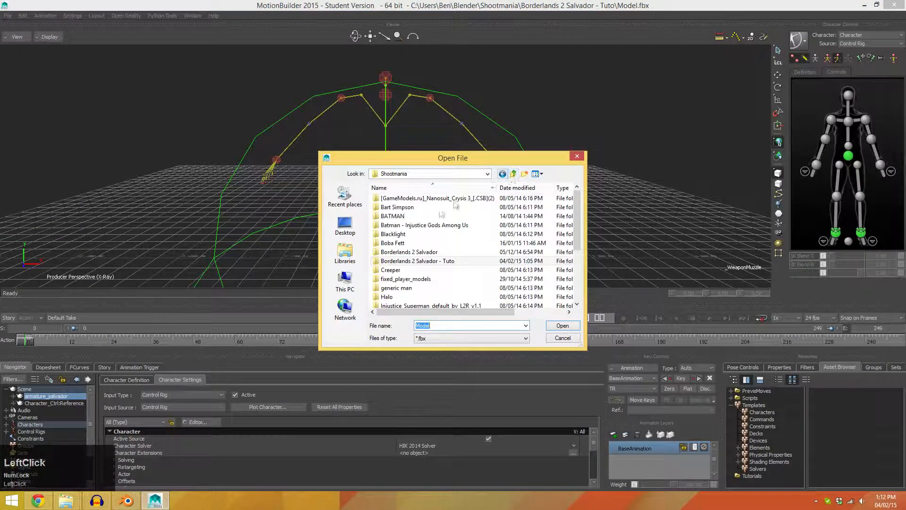
scroll(408, 278, "down", 3)
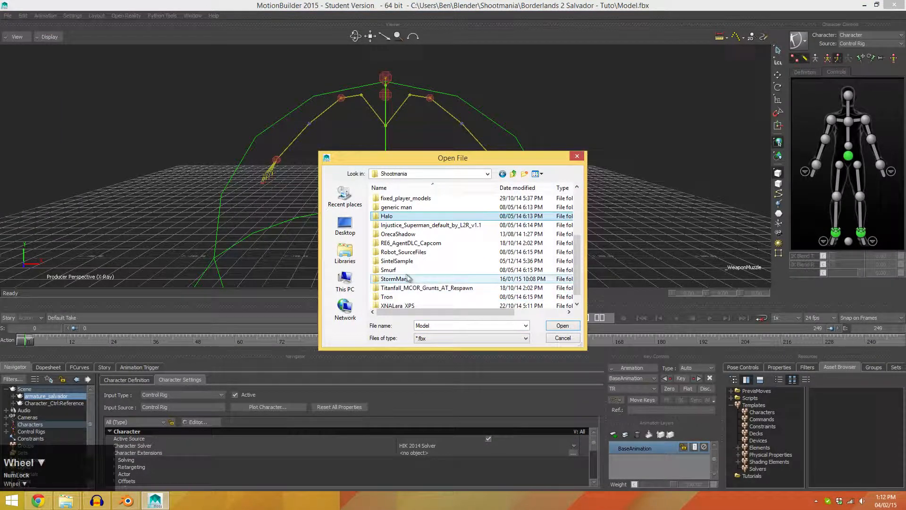
double_click(408, 278)
left_click(402, 217)
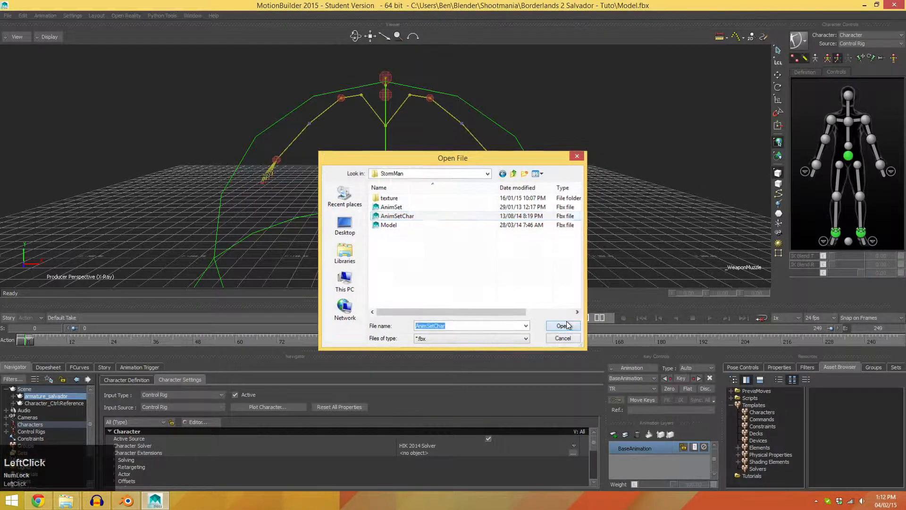
left_click(563, 325)
left_click(211, 407)
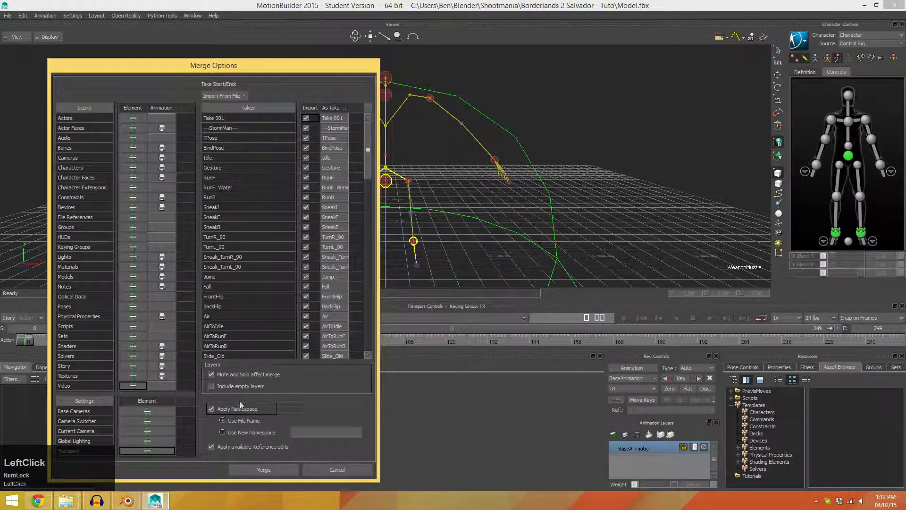
left_click(253, 468)
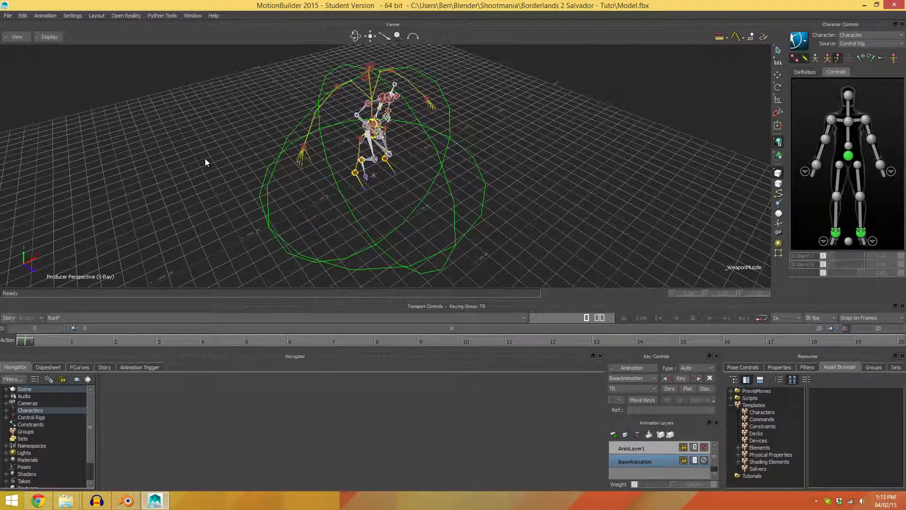
Set the Salvador character's source to AnimSetChar:StormMan so that it follows the StormMan animation.
left_click(856, 44)
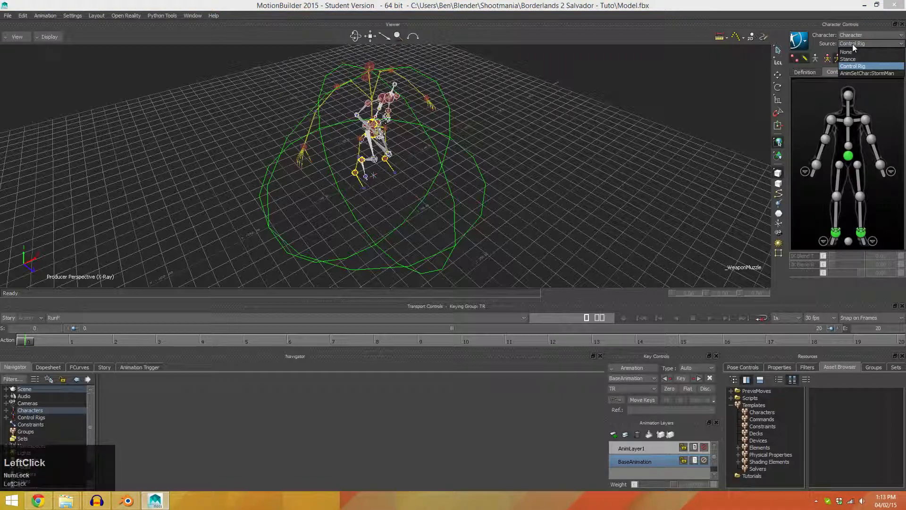
left_click(867, 73)
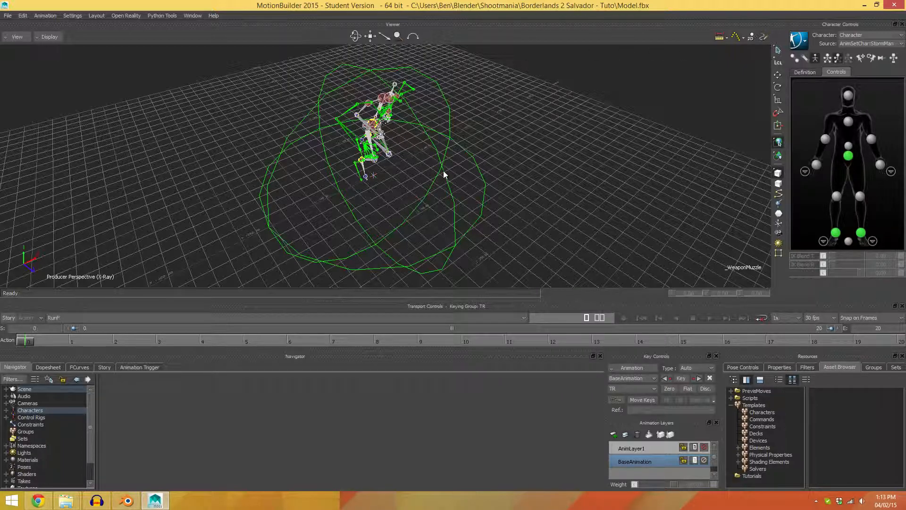
right_click_drag(531, 182, 352, 76, "shift")
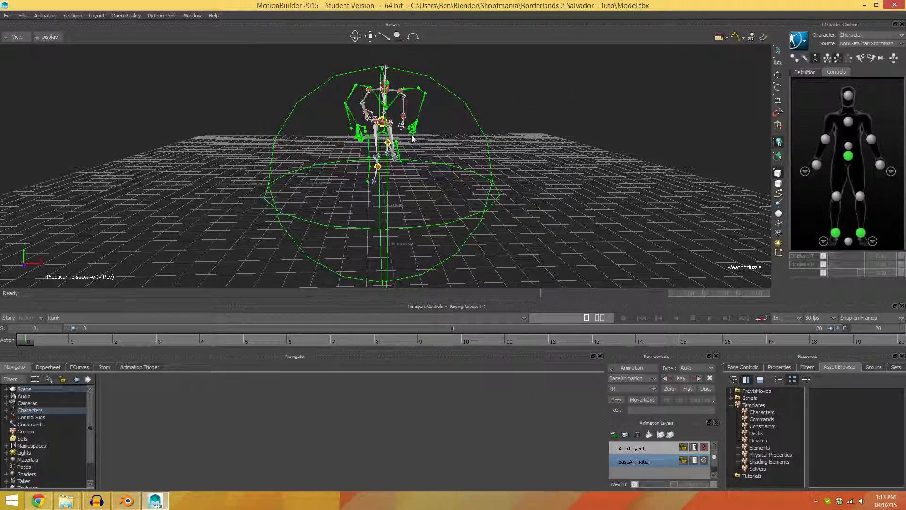
Bake the animation to the character's skeleton with Plot All Takes enabled at 30 FPS.
left_click(801, 41)
mouse_move(805, 55)
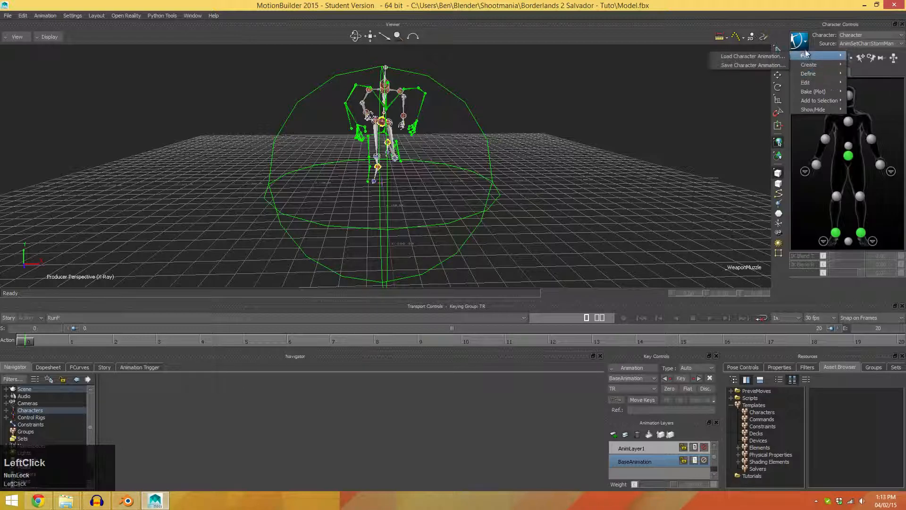
mouse_move(807, 93)
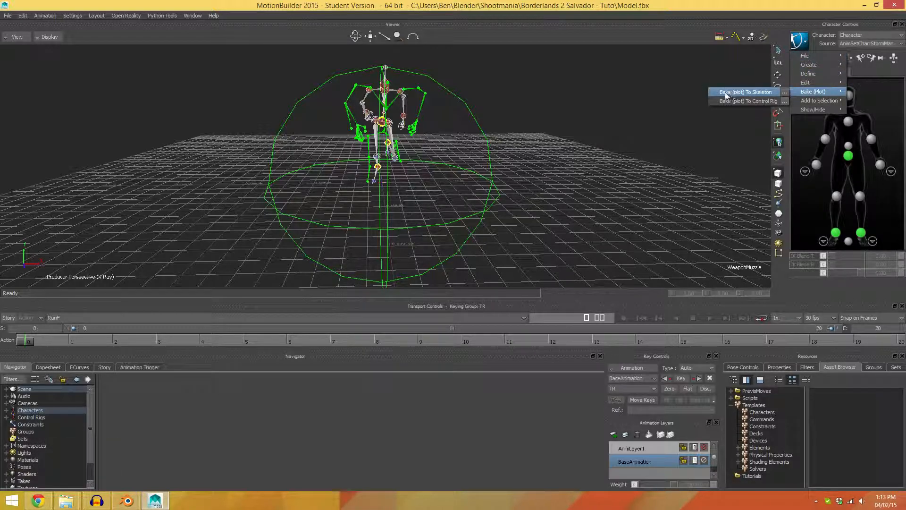
left_click(777, 92)
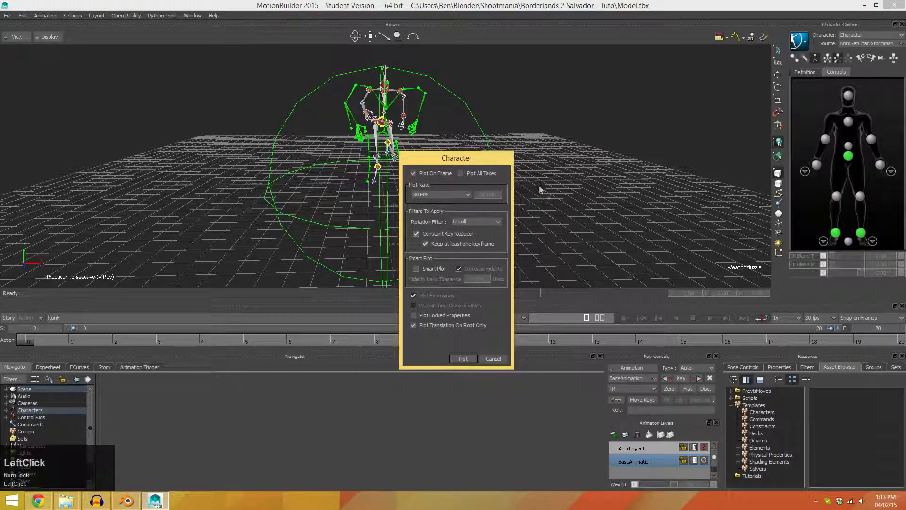
left_click(461, 173)
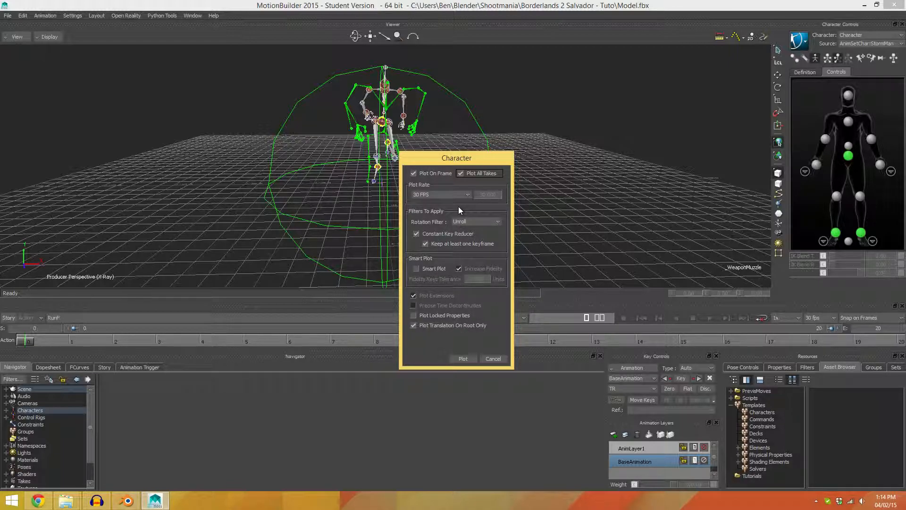
left_click(458, 360)
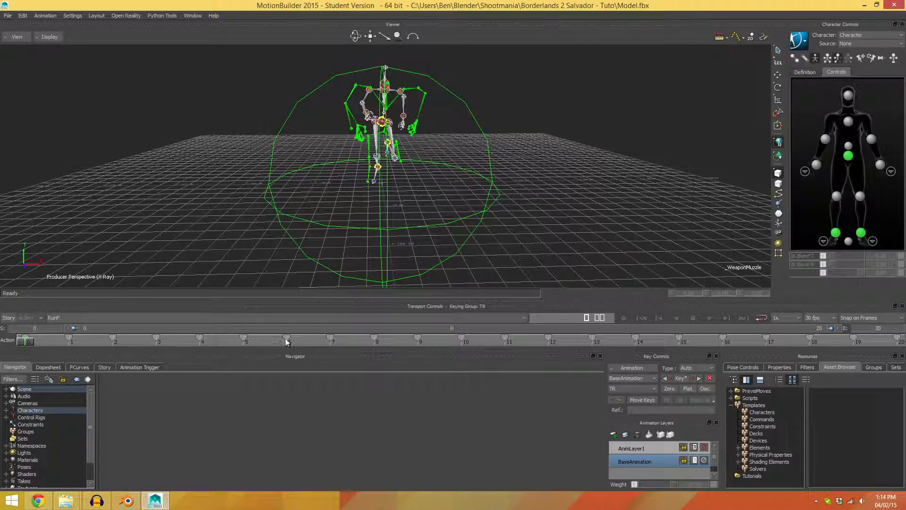
left_click(7, 16)
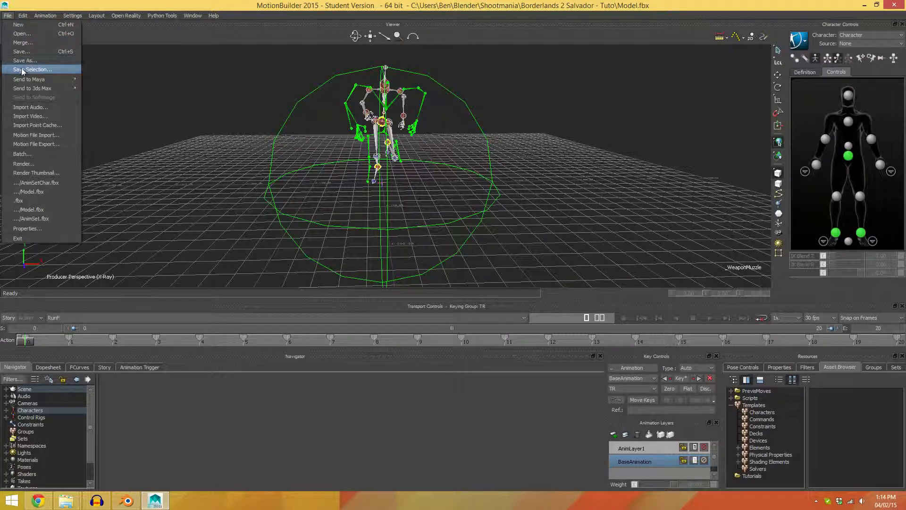
mouse_move(27, 80)
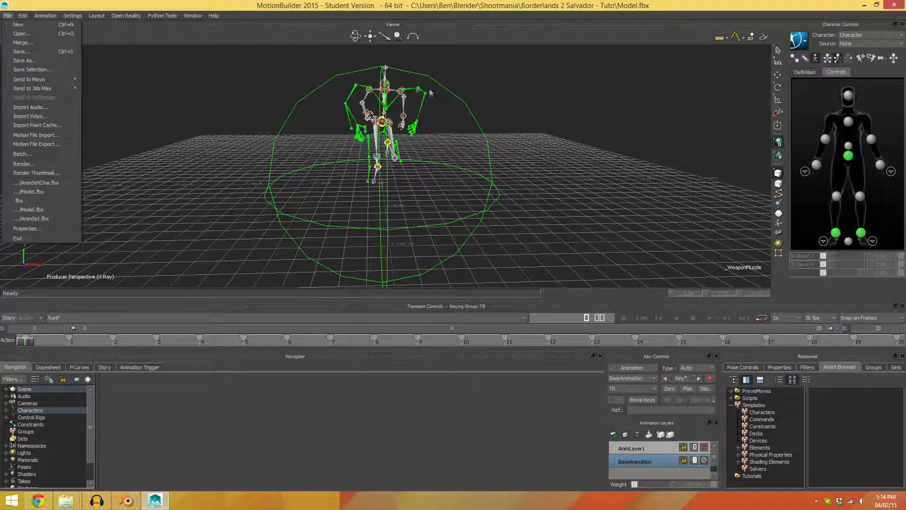
left_click(9, 390)
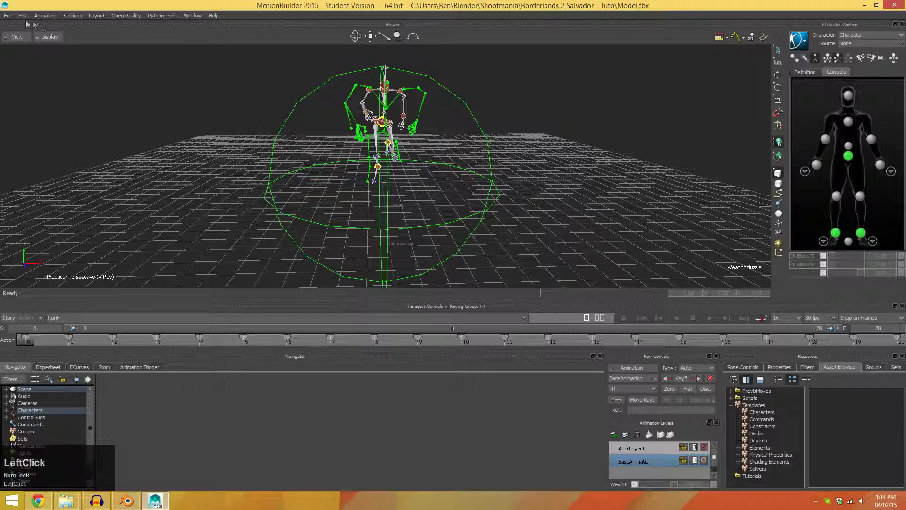
left_click(7, 16)
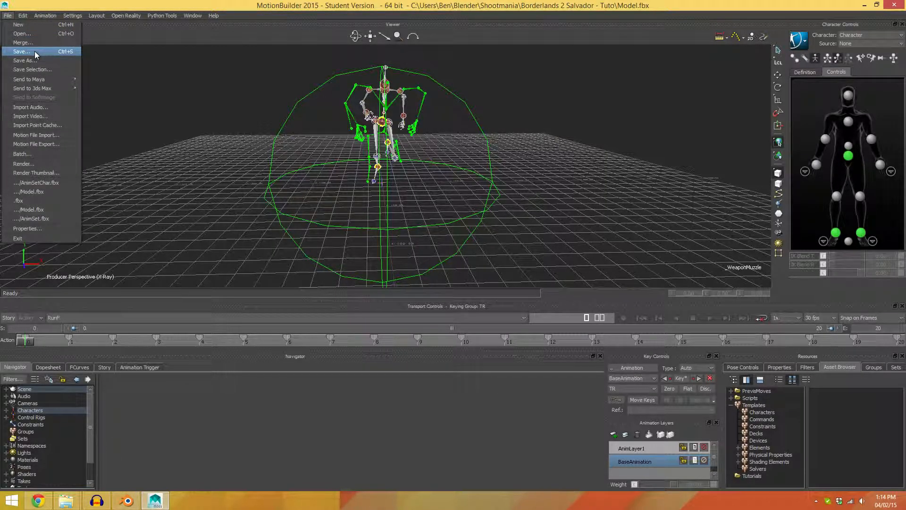
left_click(309, 7)
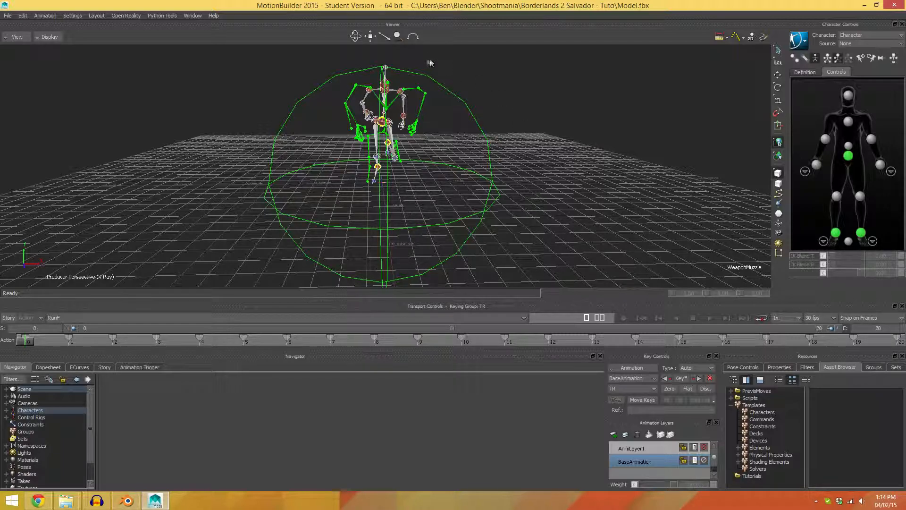
left_click(7, 17)
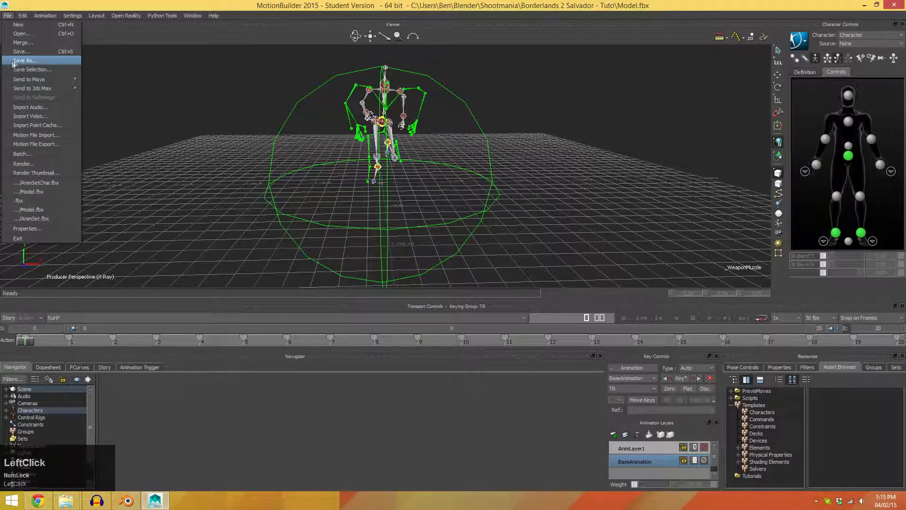
left_click(257, 3)
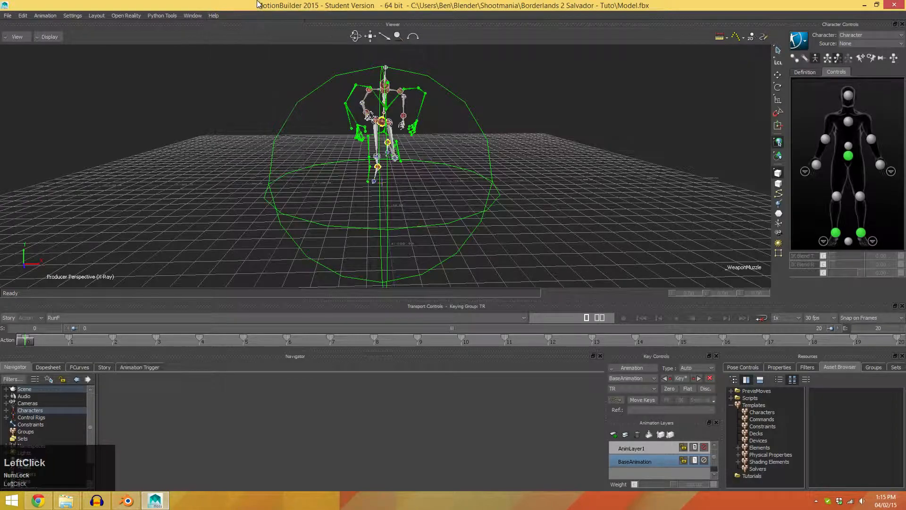
Export only the selection with the FBX Export tool in FBX 2011 format, keeping all takes included, and close the tool.
left_click(162, 15)
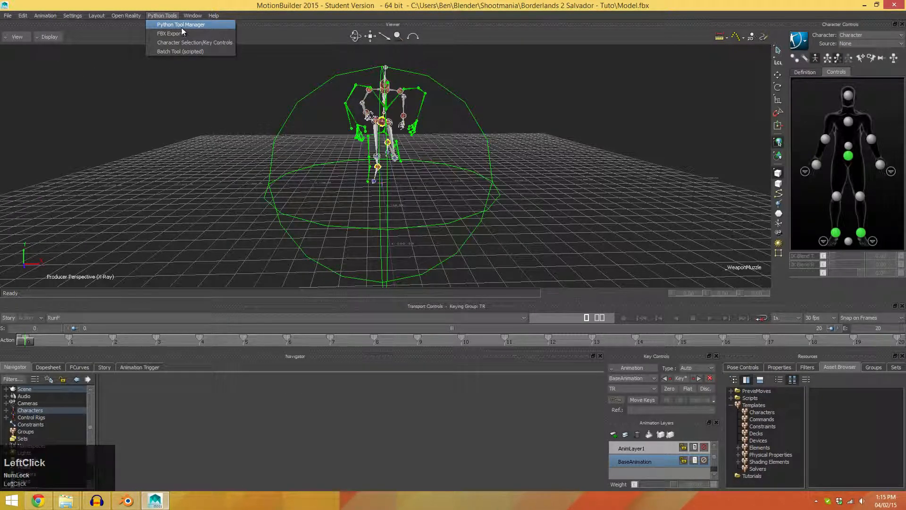
left_click(166, 34)
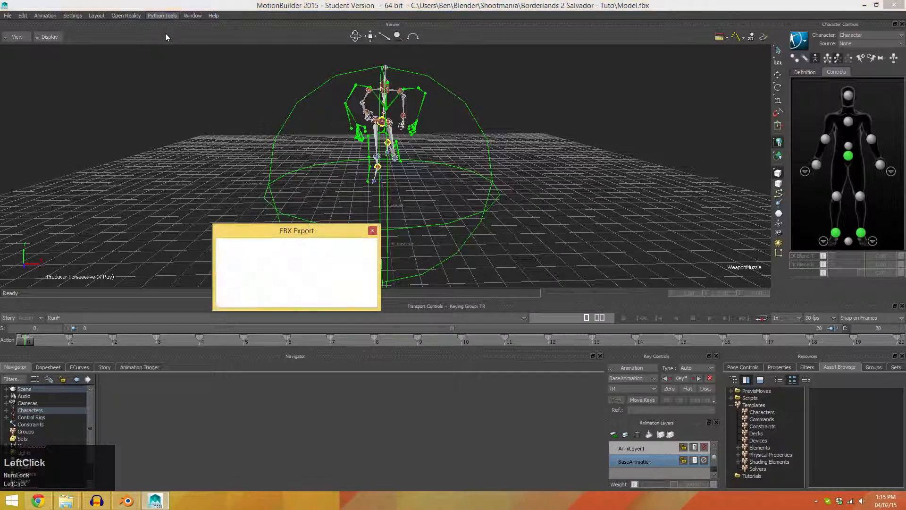
left_click(274, 260)
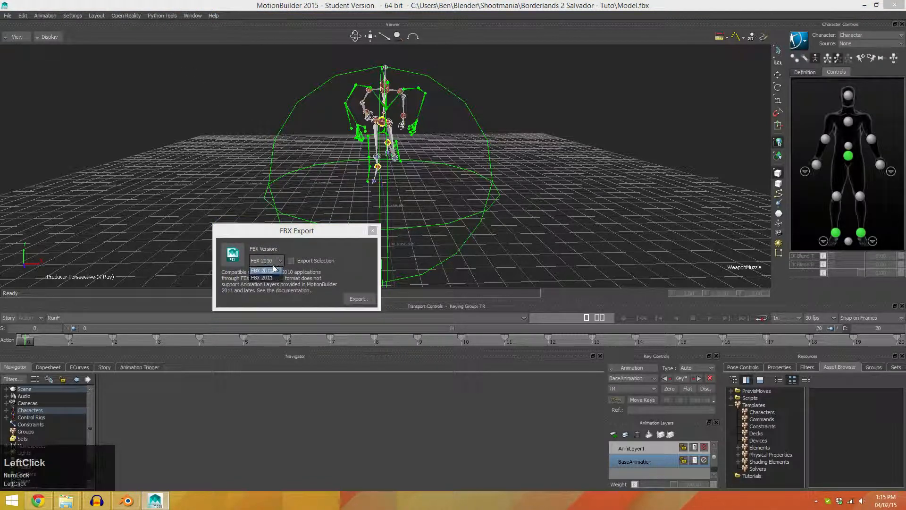
left_click(262, 277)
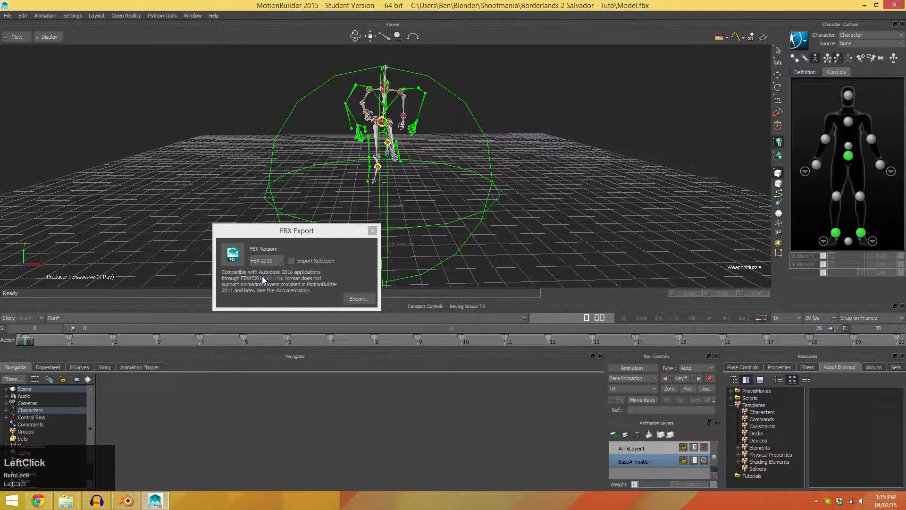
left_click(291, 260)
left_click(353, 296)
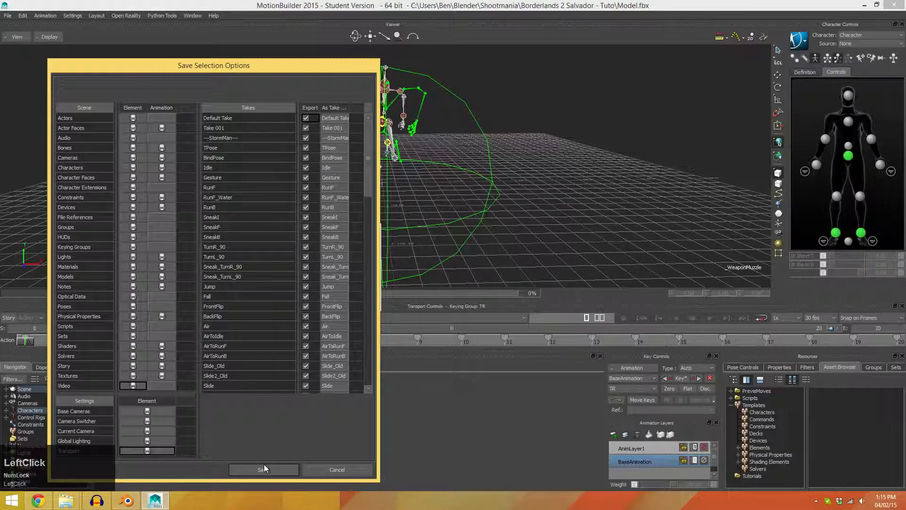
left_click(258, 470)
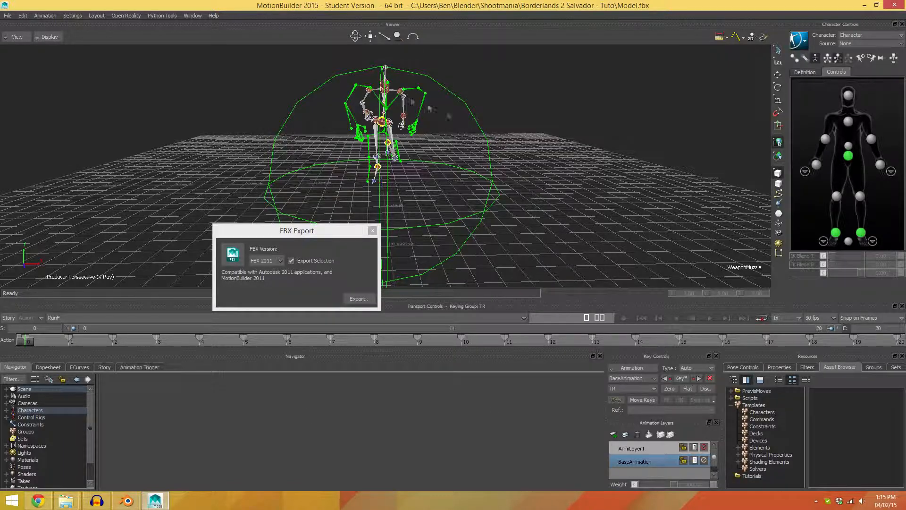
left_click(372, 231)
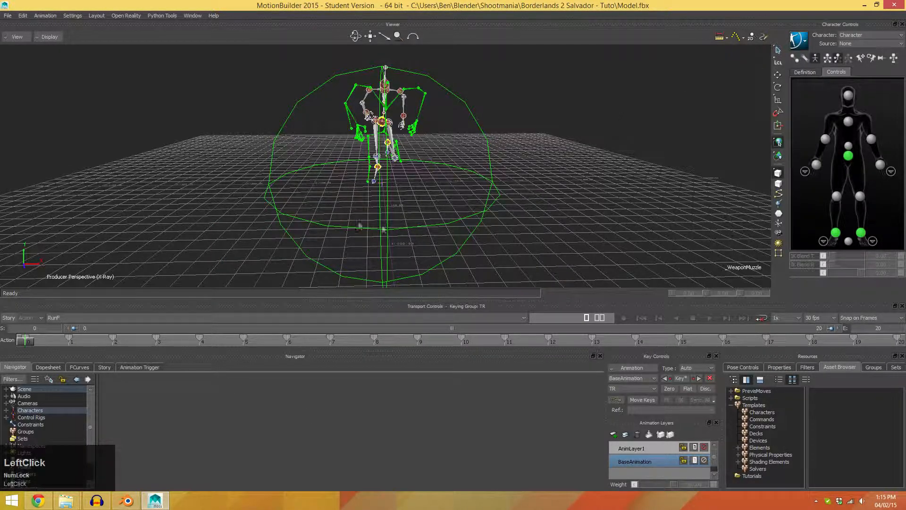
Switch to File Explorer and move the unnamed exported FBX file from the StormMan folder into Borderlands 2 Salvador - Tuto.
left_click(865, 6)
left_click(460, 400)
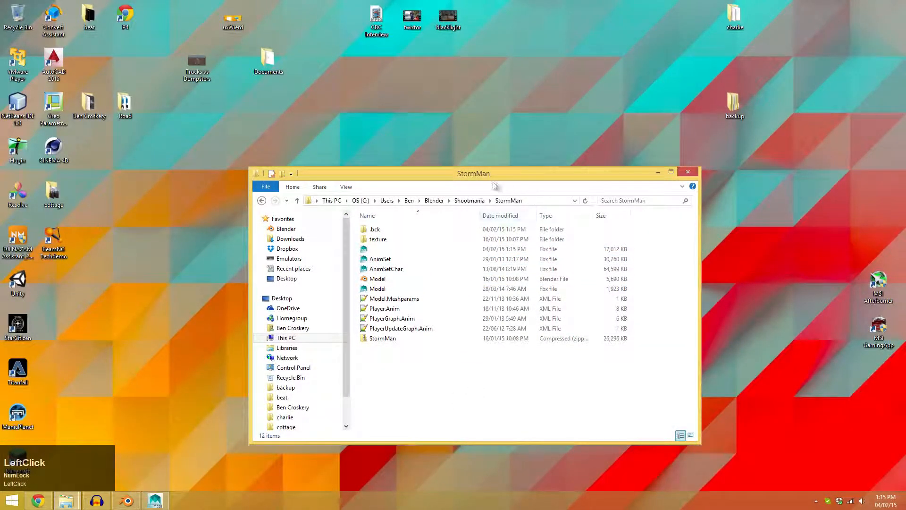
left_click_drag(489, 182, 471, 179)
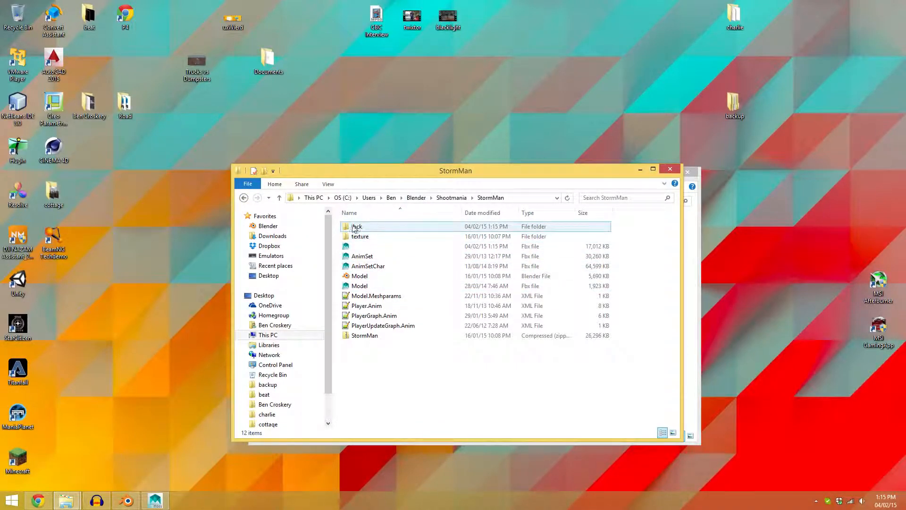
left_click(373, 247)
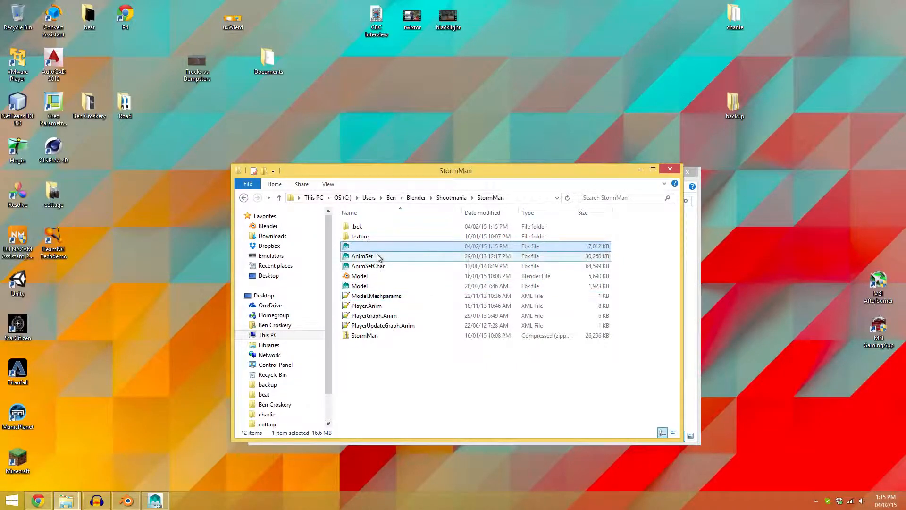
left_click(400, 249)
right_click(366, 249)
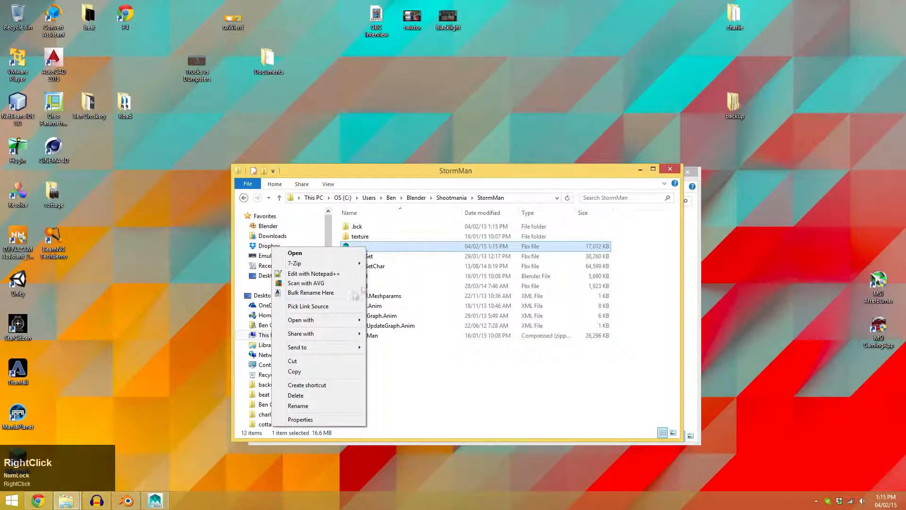
left_click(298, 361)
left_click(245, 198)
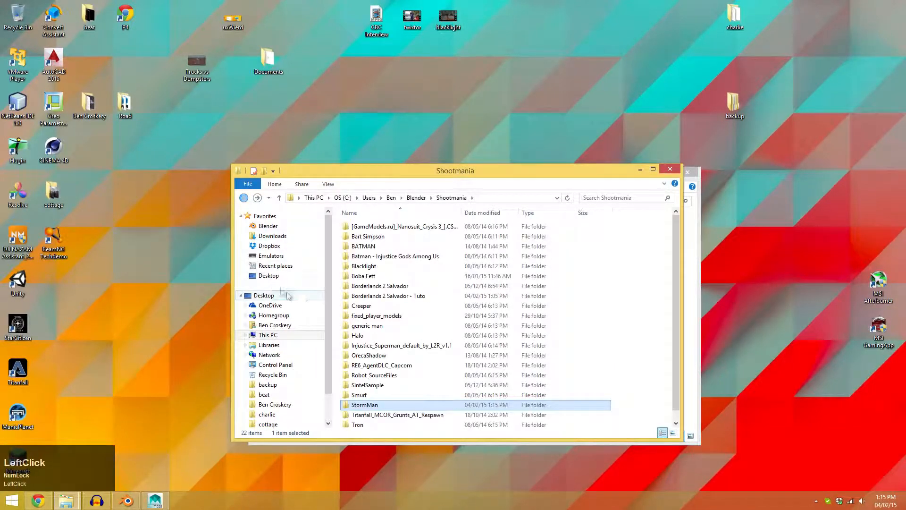
double_click(388, 297)
key("ctrl+v")
Rename the unnamed FBX file in the Salvador folder as AnimSet and select it.
left_click(385, 360)
left_click(370, 326)
key("F2")
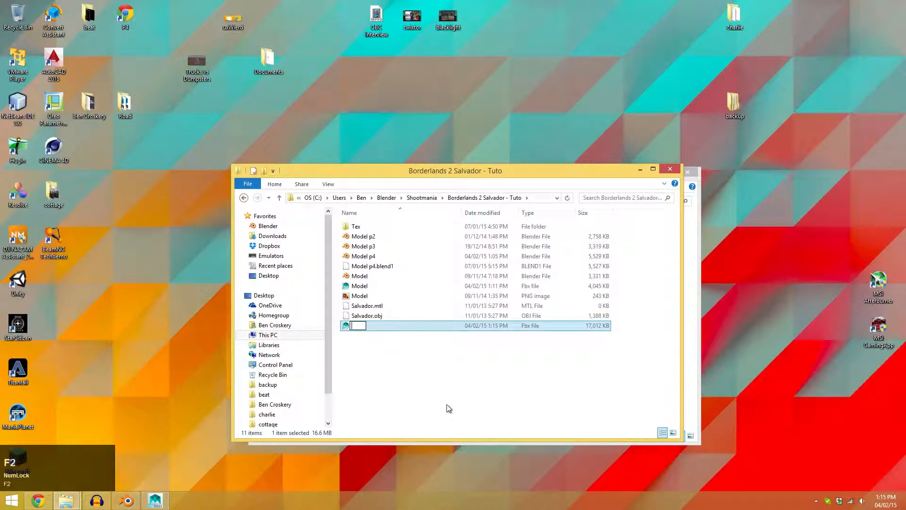
type("AnimSet")
key("Return")
left_click(448, 394)
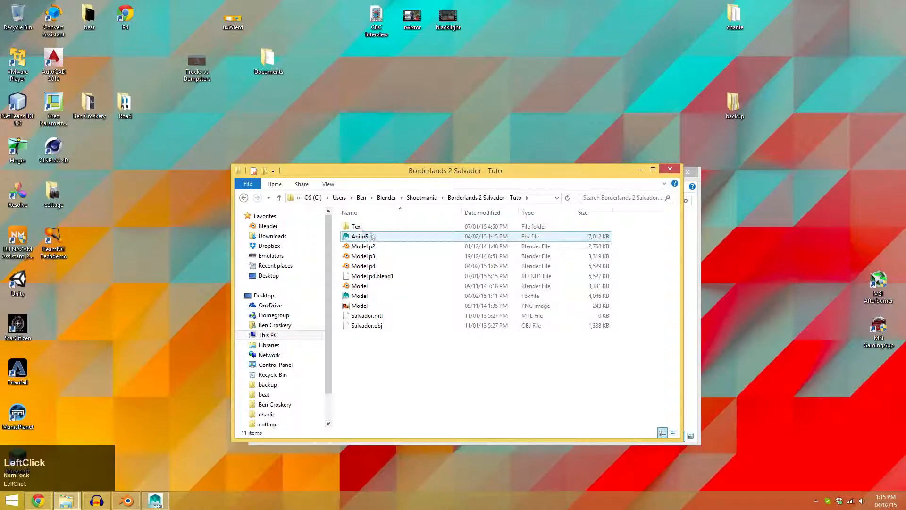
left_click(363, 236)
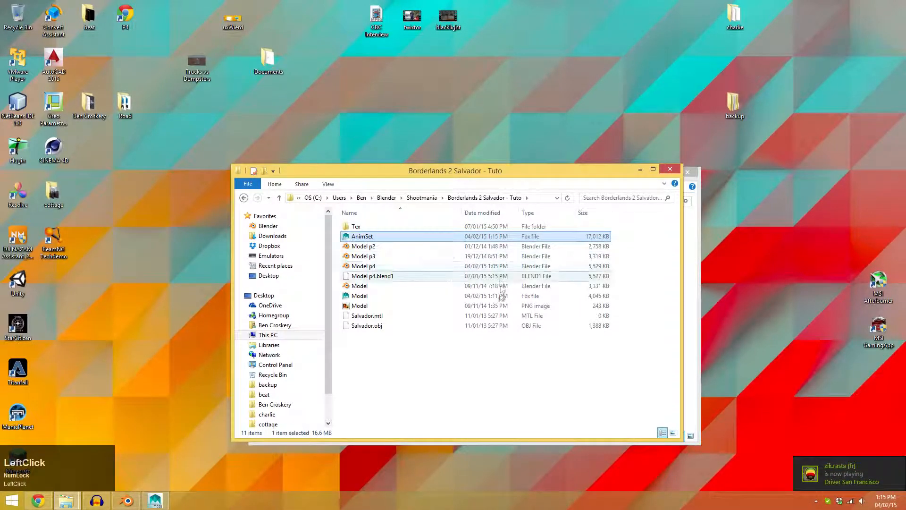
Open a new File Explorer window and browse to Documents\ManiaPlanet\Work\Skins\Models\ArenaPlayer\BL2_Salvador.
key("super+e")
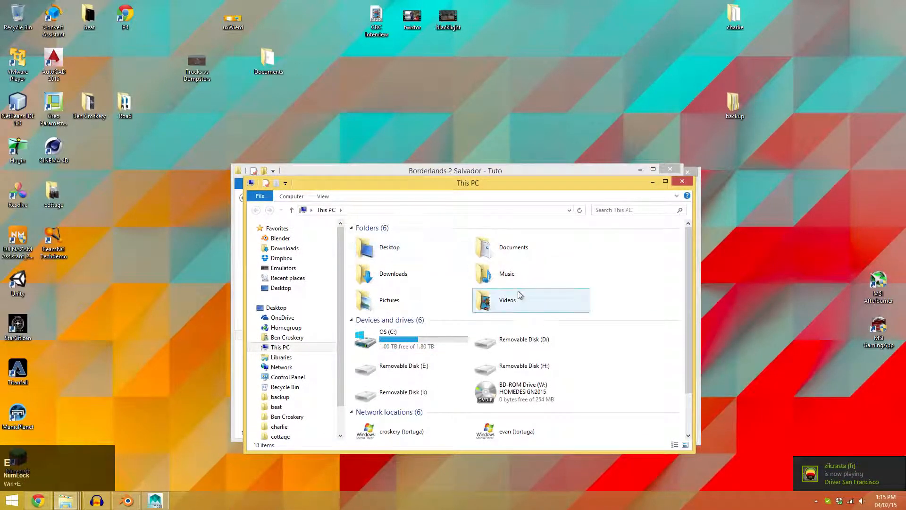
double_click(512, 245)
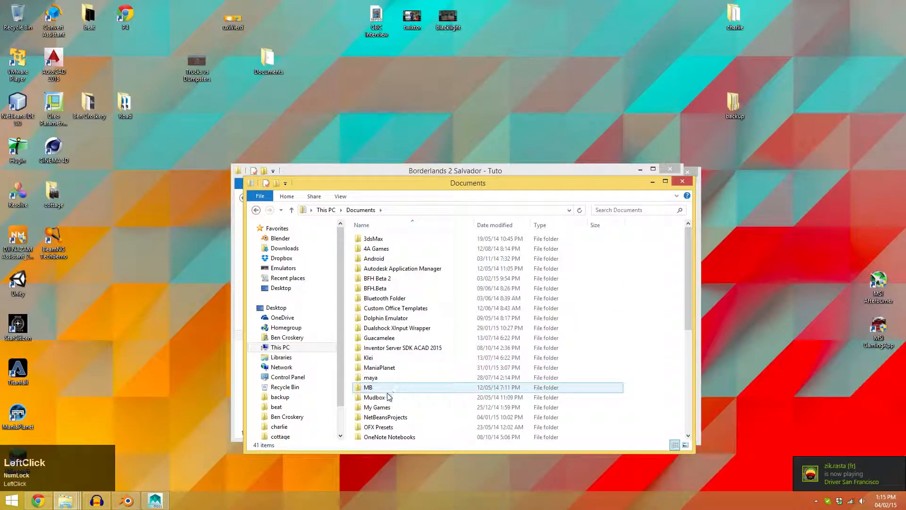
double_click(387, 367)
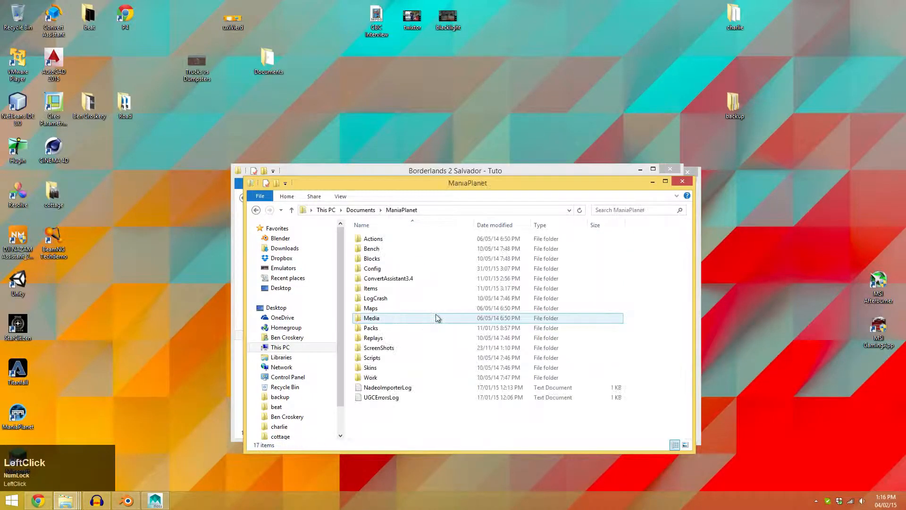
left_click(390, 371)
double_click(390, 371)
key("alt+Left")
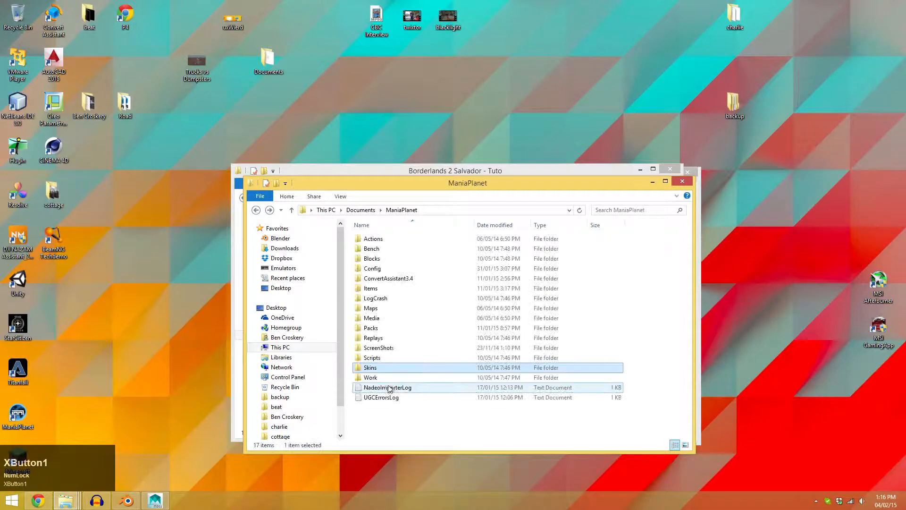
left_click(392, 377)
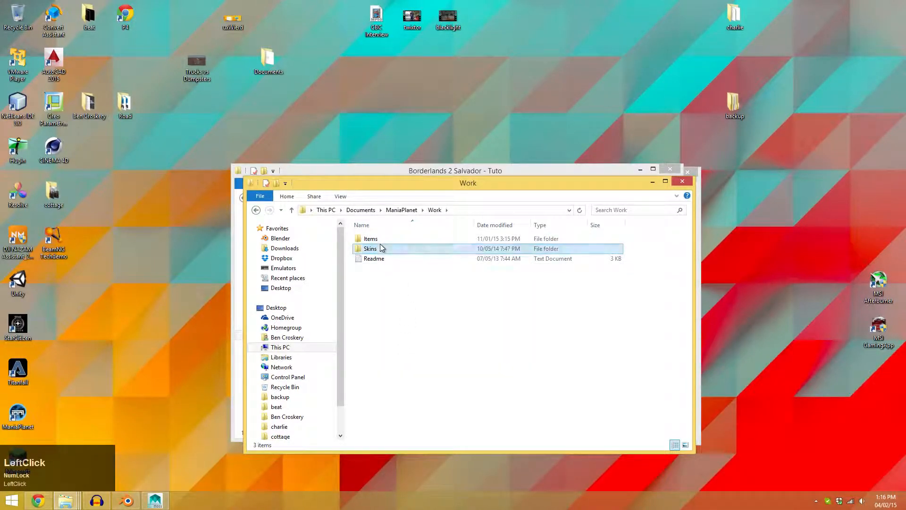
double_click(384, 245)
double_click(386, 239)
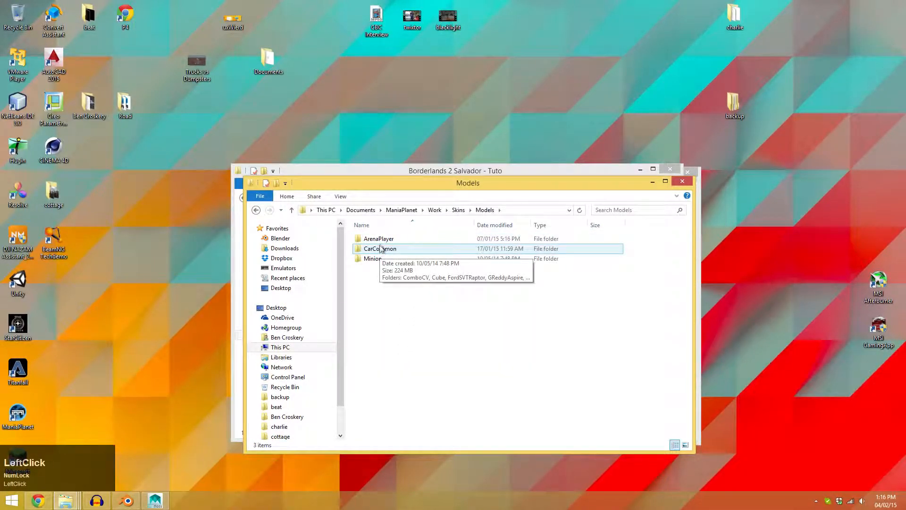
double_click(380, 239)
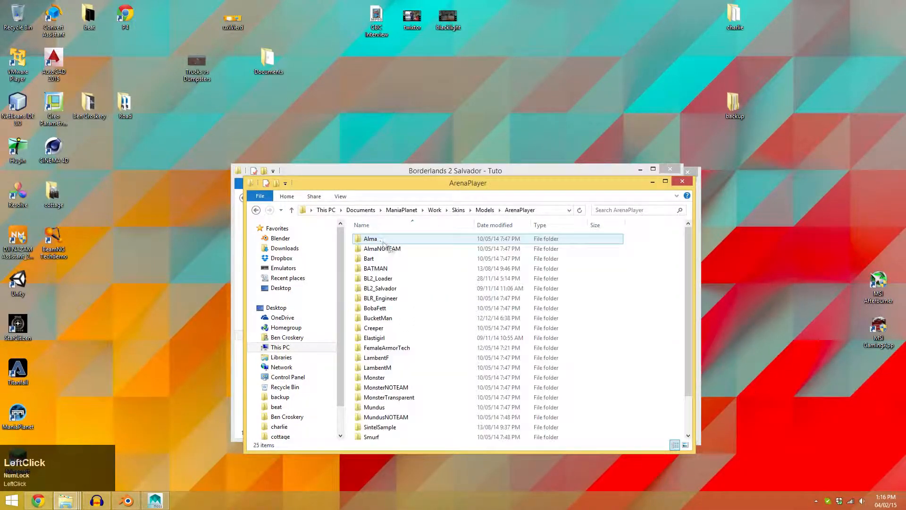
double_click(400, 289)
Arrange the Borderlands 2 Salvador - Tuto and BL2_Salvador folder windows so that both are accessible.
left_click_drag(415, 183, 261, 143)
left_click(410, 175)
left_click_drag(213, 203, 249, 211)
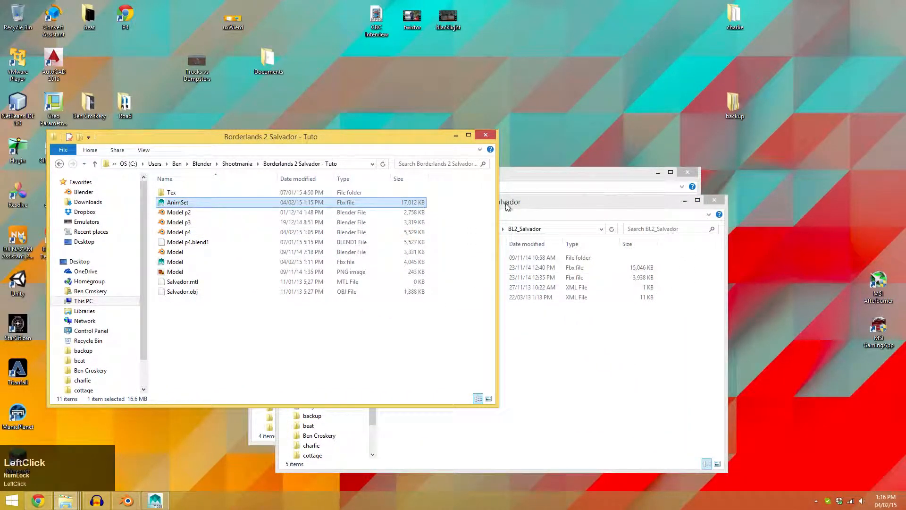
left_click(565, 254)
left_click(333, 149)
left_click(609, 268)
left_click(373, 141)
left_click(619, 272)
left_click(206, 141)
left_click_drag(313, 137, 356, 147)
Compare the AnimSet and Model files in the BL2_Salvador folder with those in Borderlands 2 Salvador - Tuto.
left_click(455, 268)
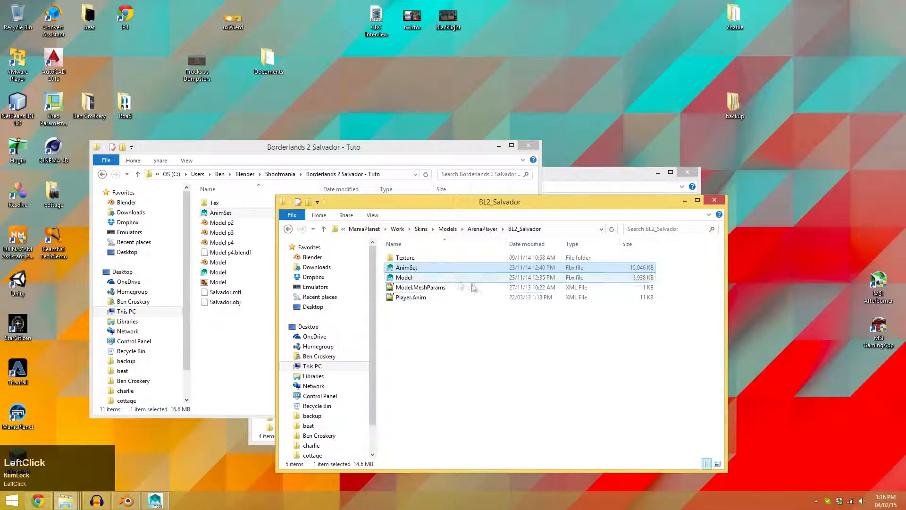
left_click(437, 354)
left_click(472, 267)
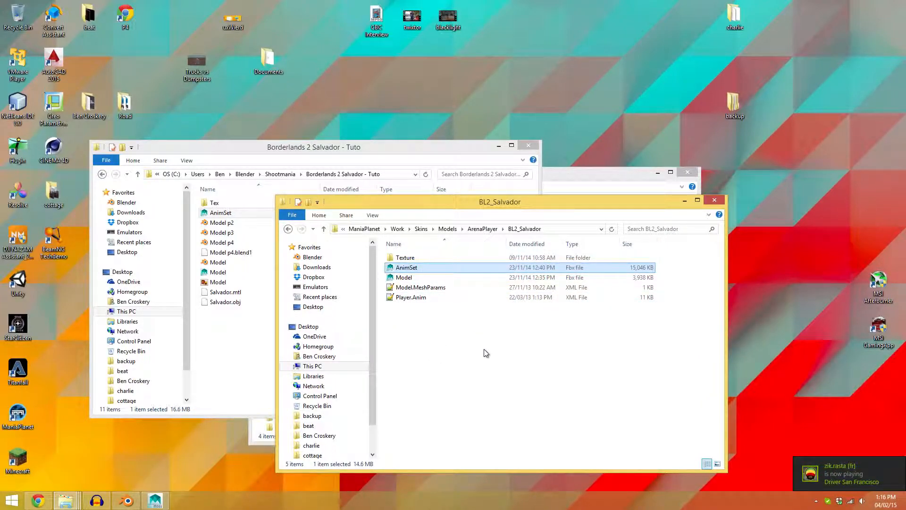
left_click(314, 157)
left_click(342, 343)
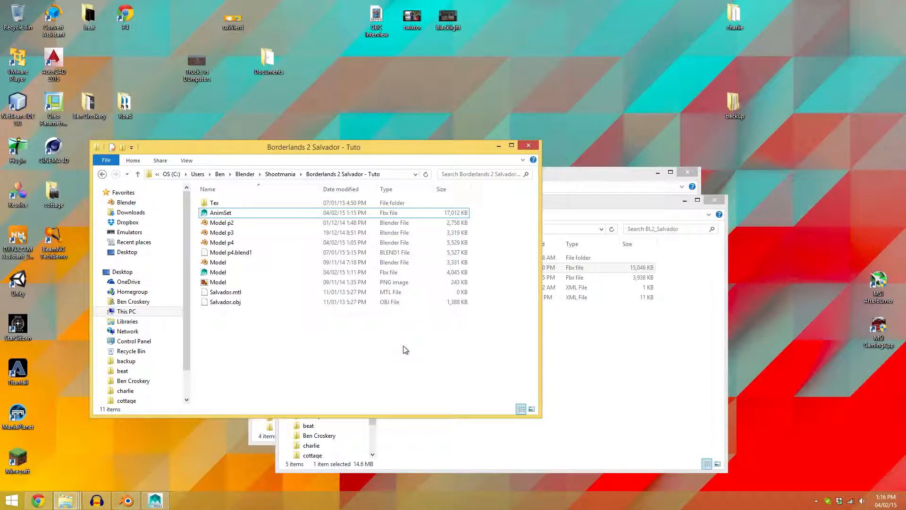
Switch to Blender, deselect everything and append the armature object from Model.blend in the StormMan folder.
left_click(116, 501)
key("a")
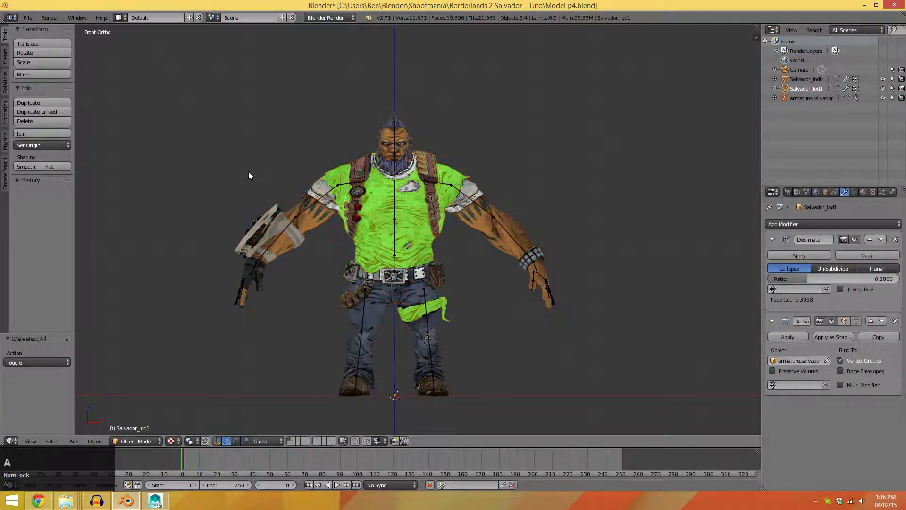
left_click(29, 18)
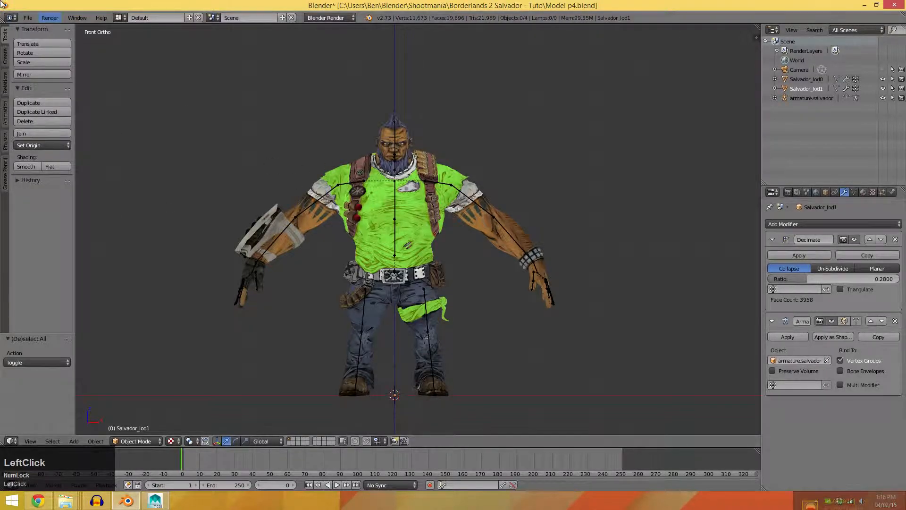
left_click(29, 18)
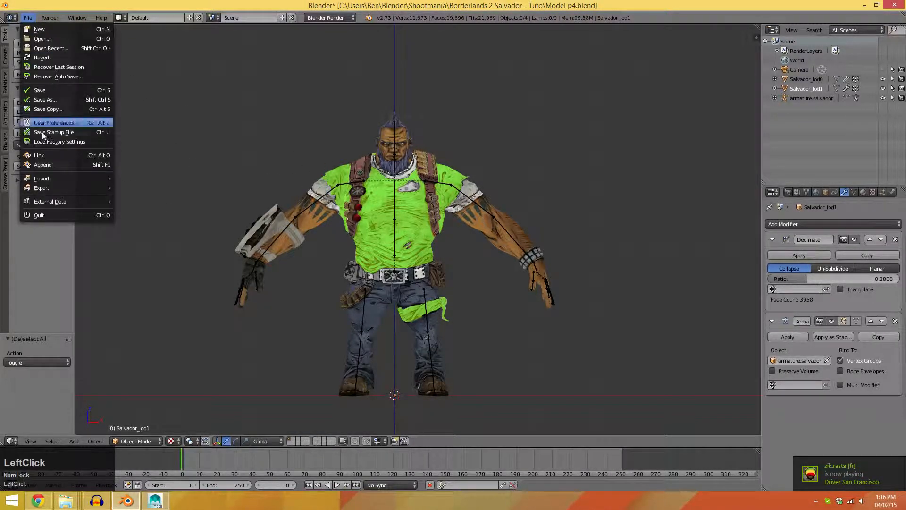
left_click(43, 165)
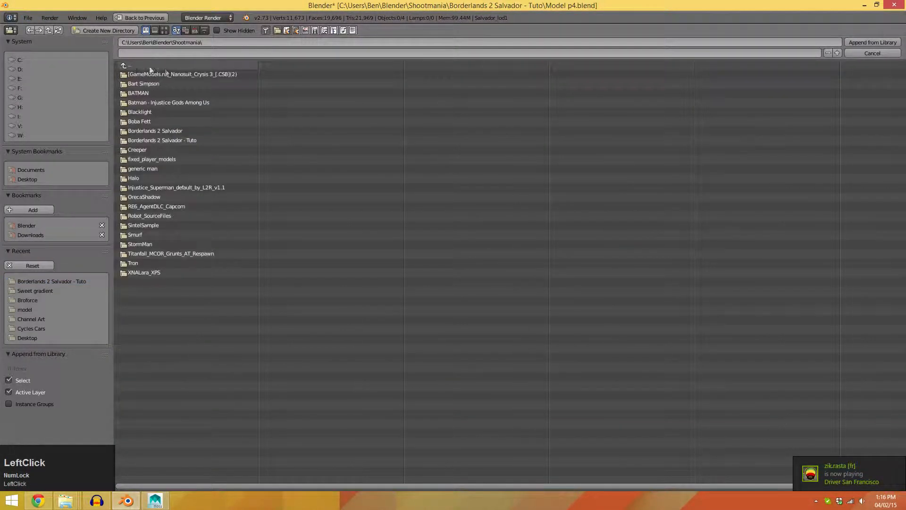
left_click(155, 243)
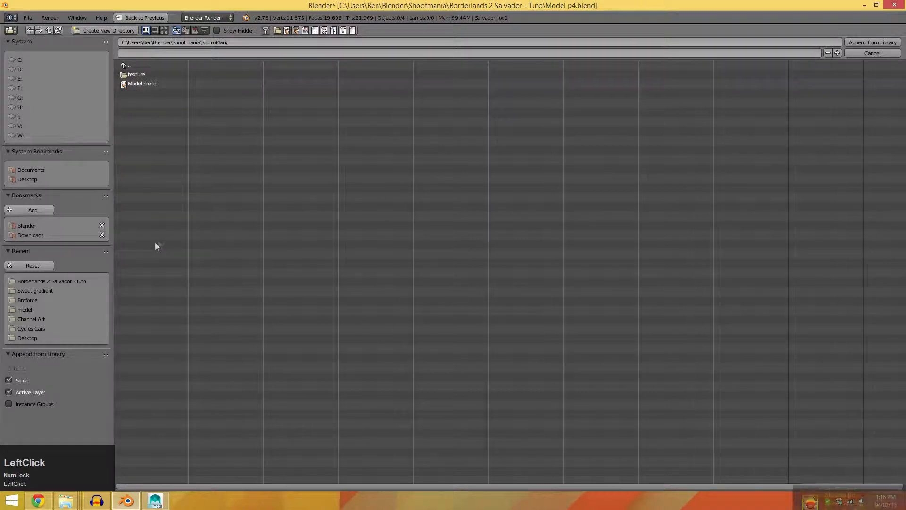
left_click(140, 85)
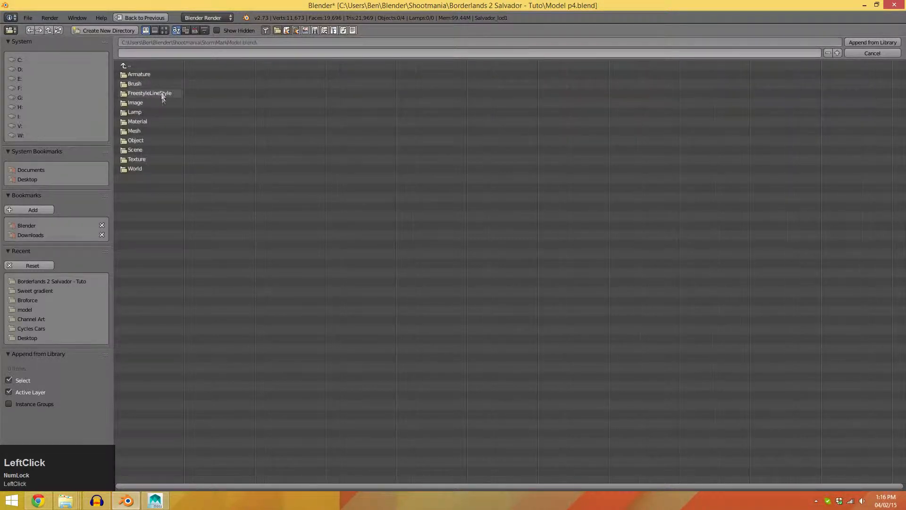
left_click(142, 146)
left_click(139, 74)
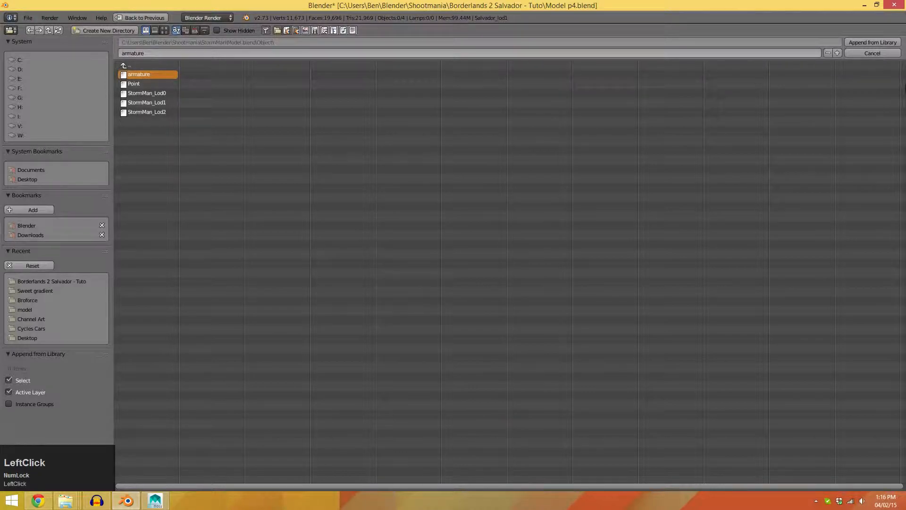
left_click(864, 44)
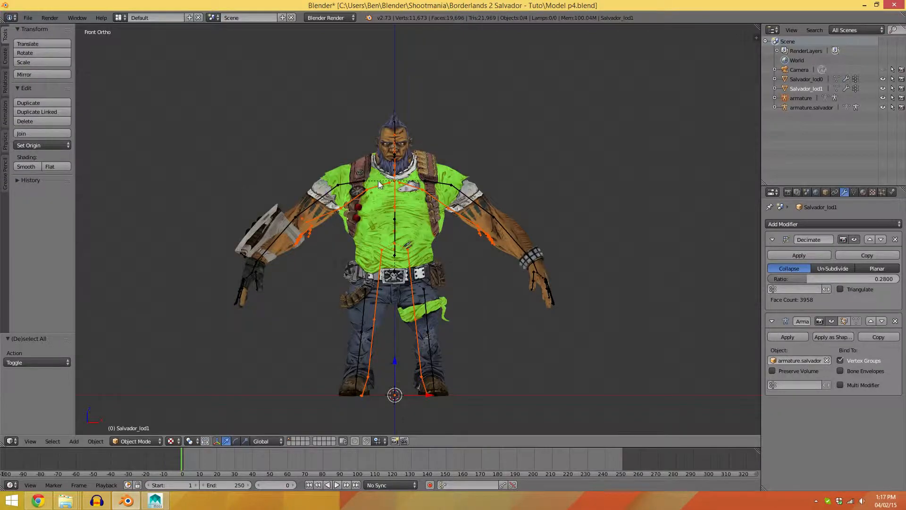
Select only the appended StormMan armature inside the Salvador model.
scroll(378, 181, "down", 5)
scroll(412, 253, "down", 2, "shift")
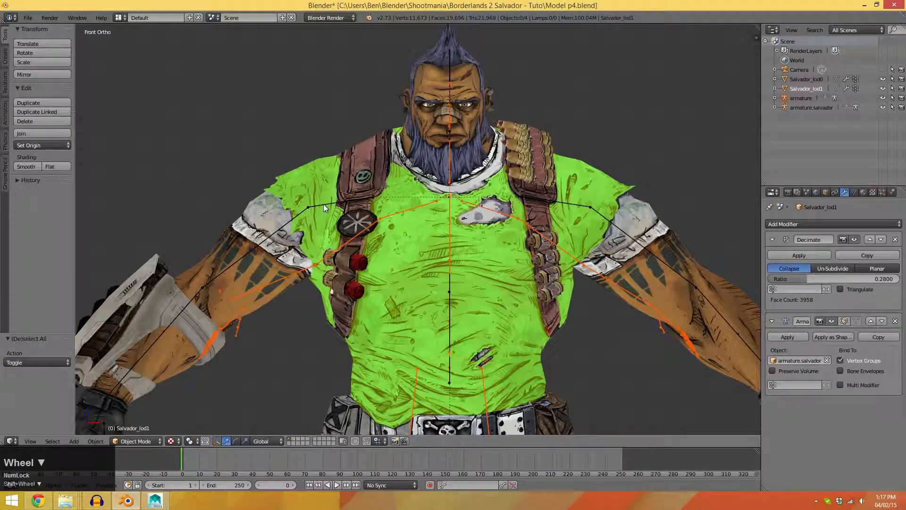
middle_click_drag(450, 117, 452, 235)
scroll(425, 261, "down", 4)
scroll(460, 259, "up", 4)
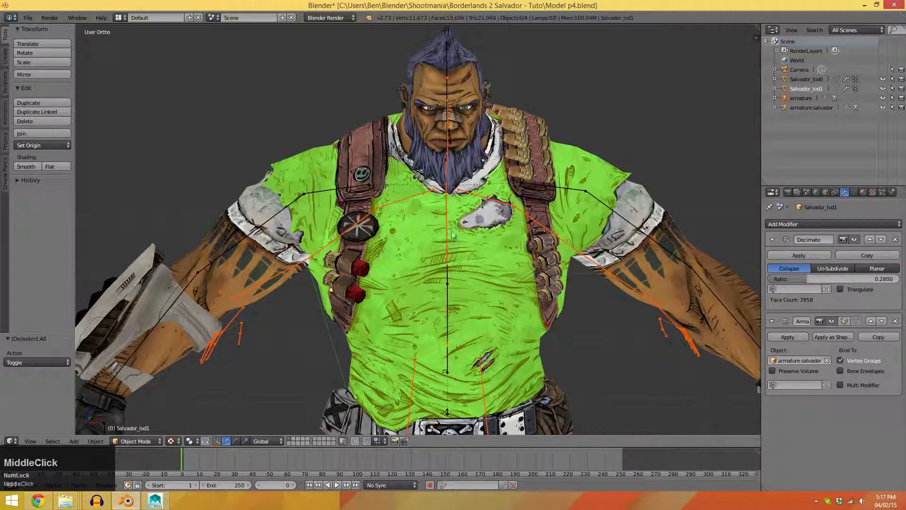
right_click(312, 189)
right_click(312, 189)
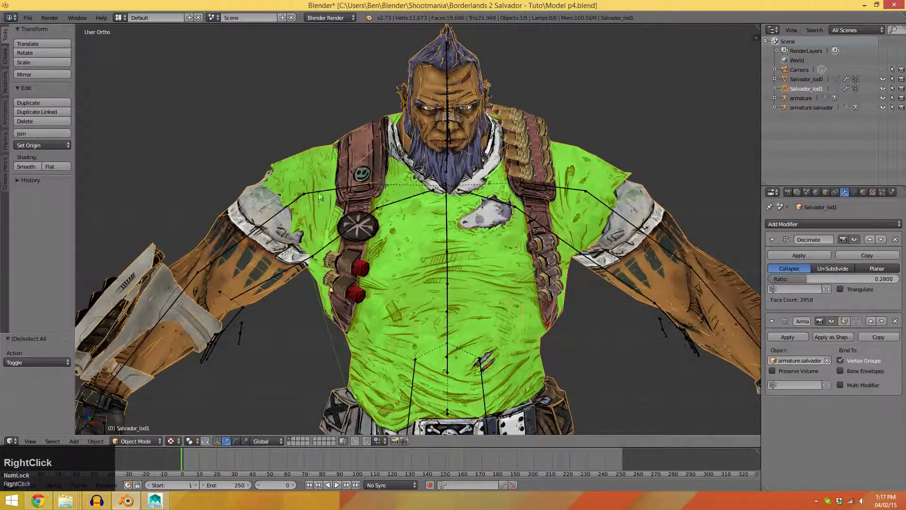
right_click(388, 202)
key("a")
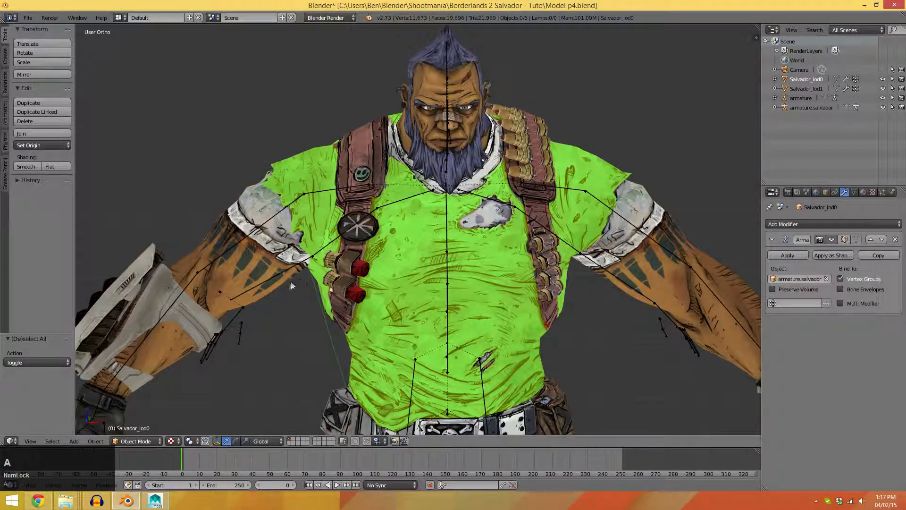
right_click(221, 343)
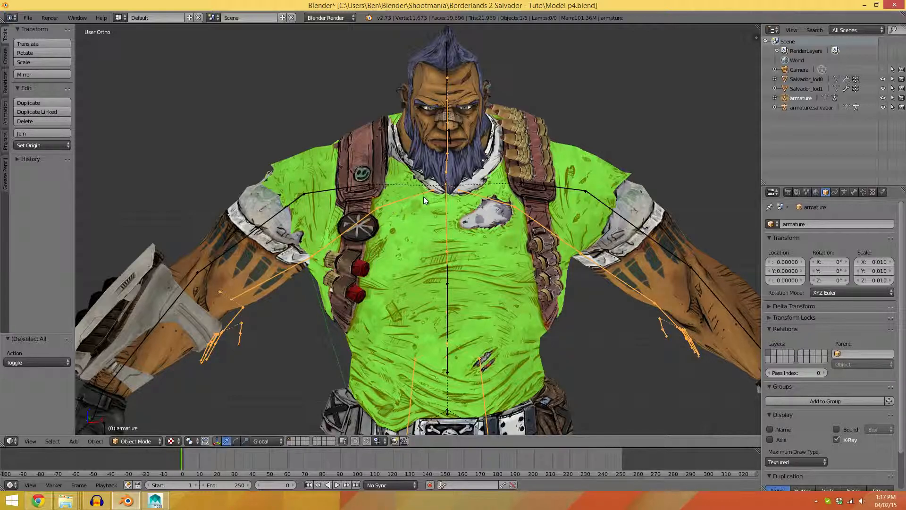
Compare the StormMan armature's proportions with Salvador's skeleton in Blender and with the two skeletons in MotionBuilder.
scroll(502, 236, "down", 3)
middle_click_drag(502, 236, 462, 263)
middle_click_drag(344, 241, 386, 253)
scroll(415, 245, "up", 1)
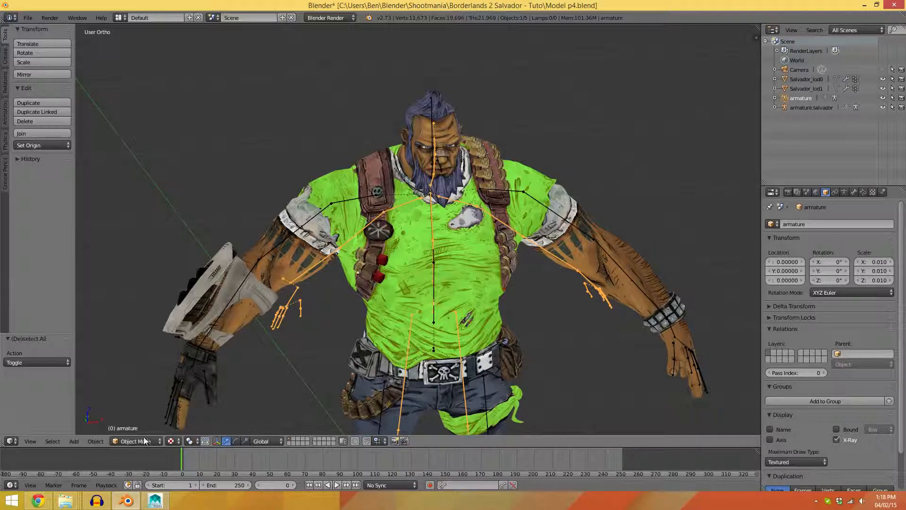
left_click(155, 501)
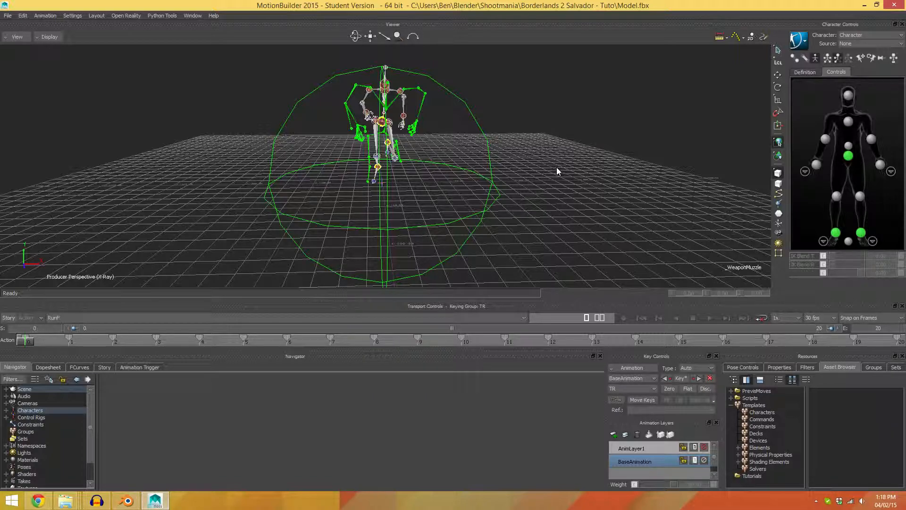
left_click(863, 5)
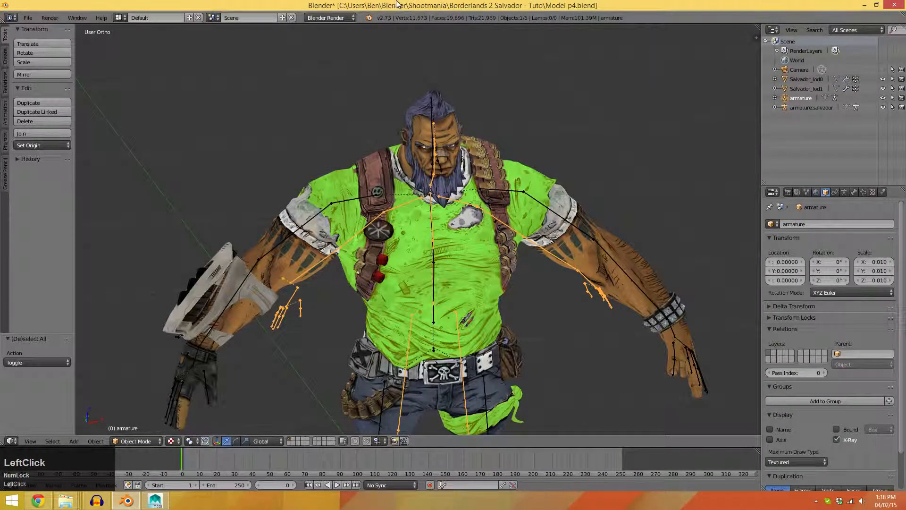
scroll(577, 289, "down", 2)
middle_click_drag(559, 309, 527, 329)
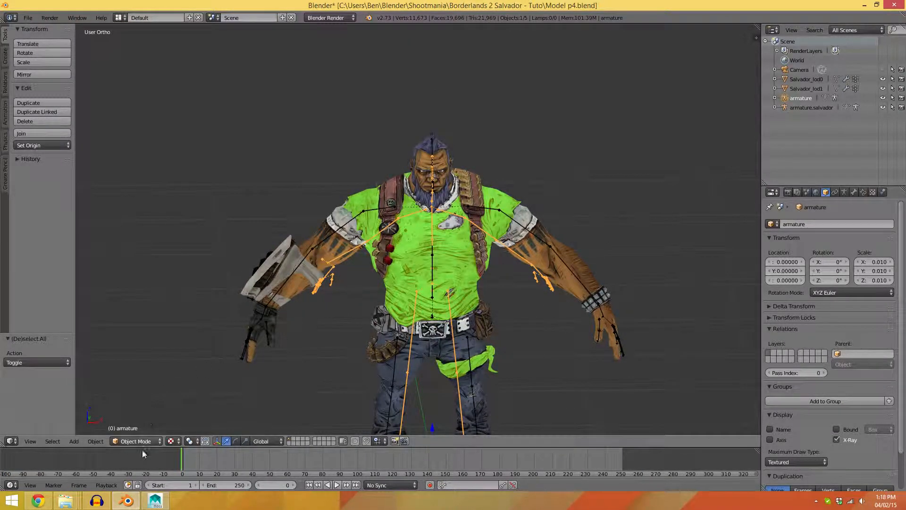
left_click(155, 500)
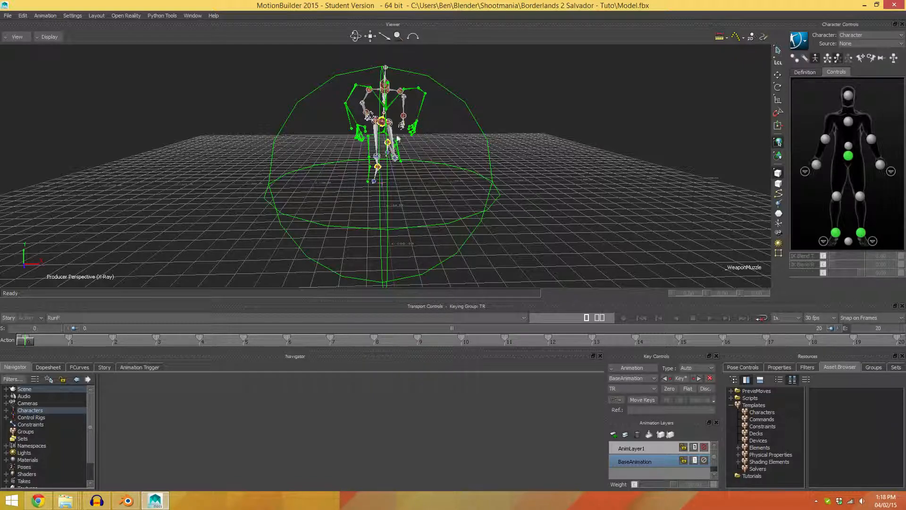
left_click(127, 500)
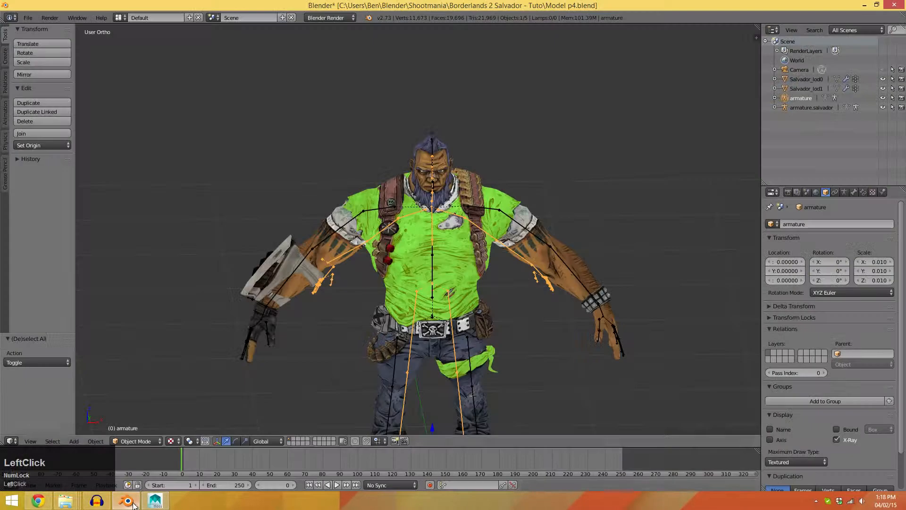
Switch to MotionBuilder and make Idle the current take.
left_click(865, 5)
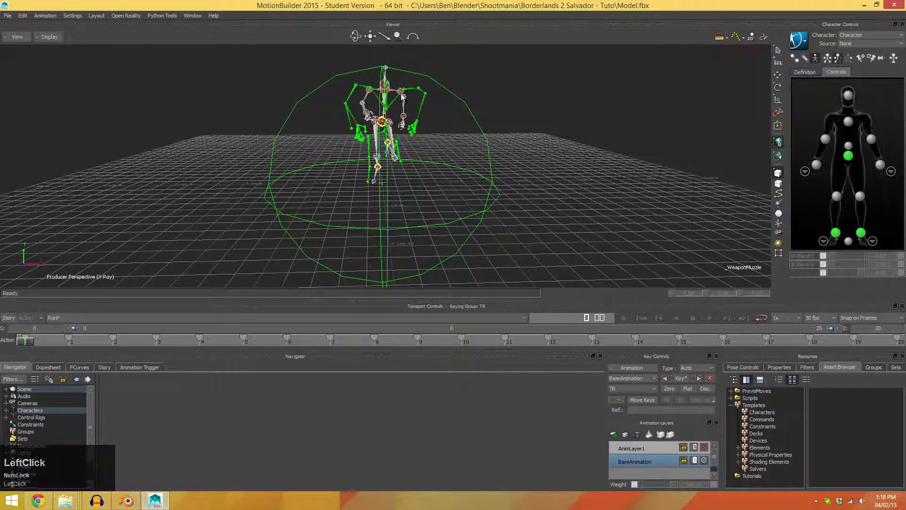
left_click(73, 320)
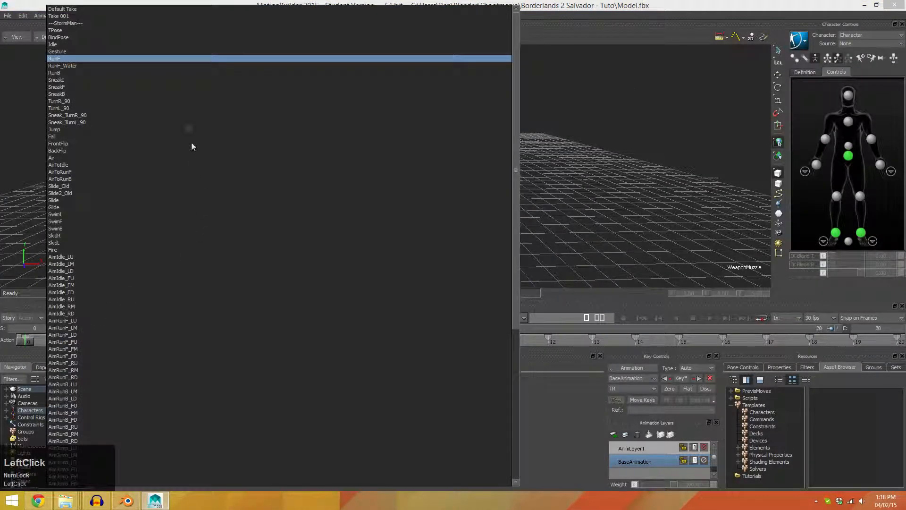
left_click(56, 44)
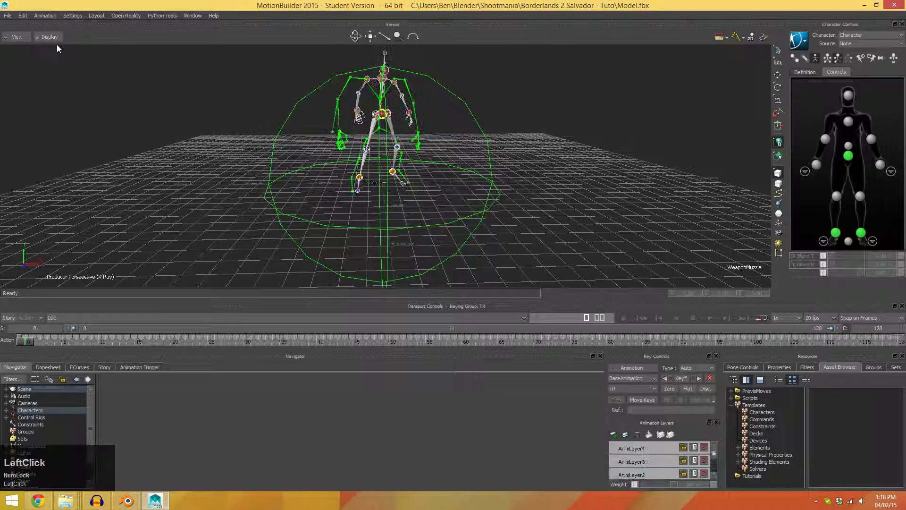